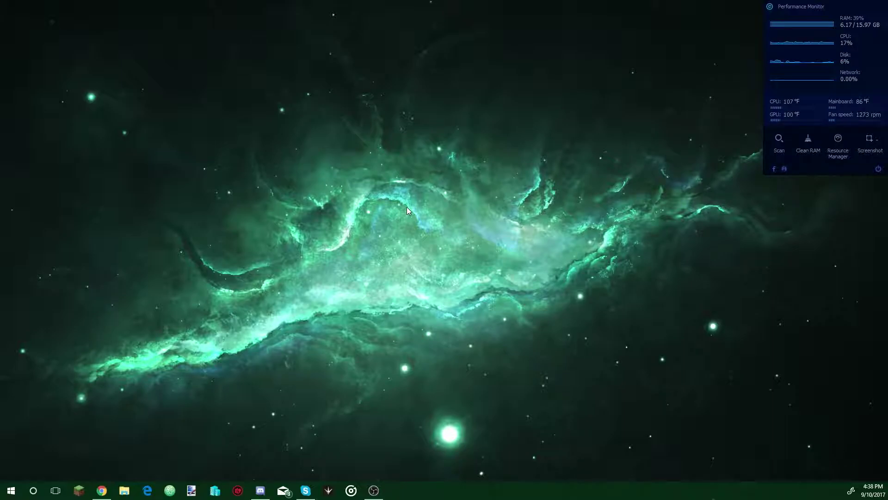
- Bring up the browser showing the Multicraft server list with its four offline servers
click(112, 469)
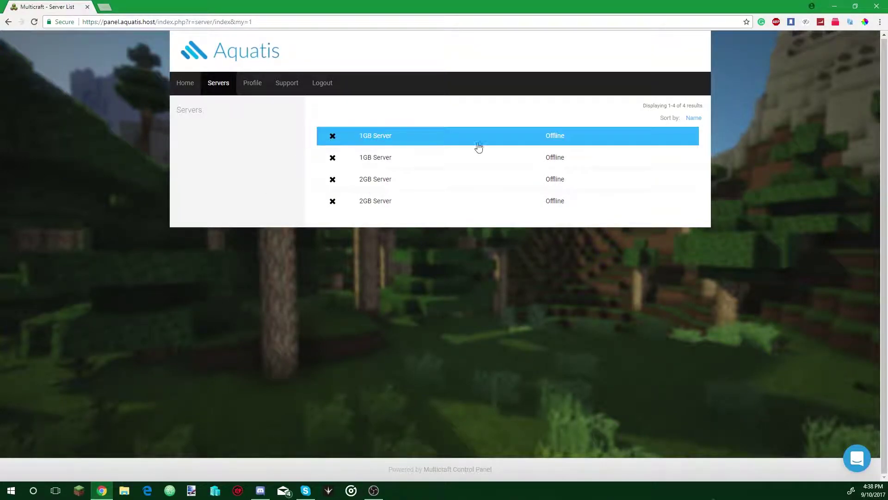
- Open each of the four servers in its own browser tab
middle_click(376, 140)
middle_click(371, 158)
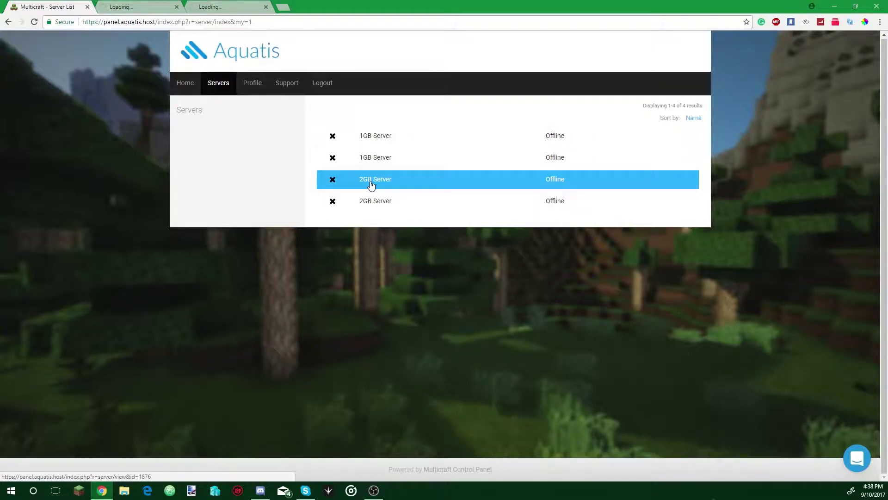
middle_click(371, 185)
middle_click(364, 201)
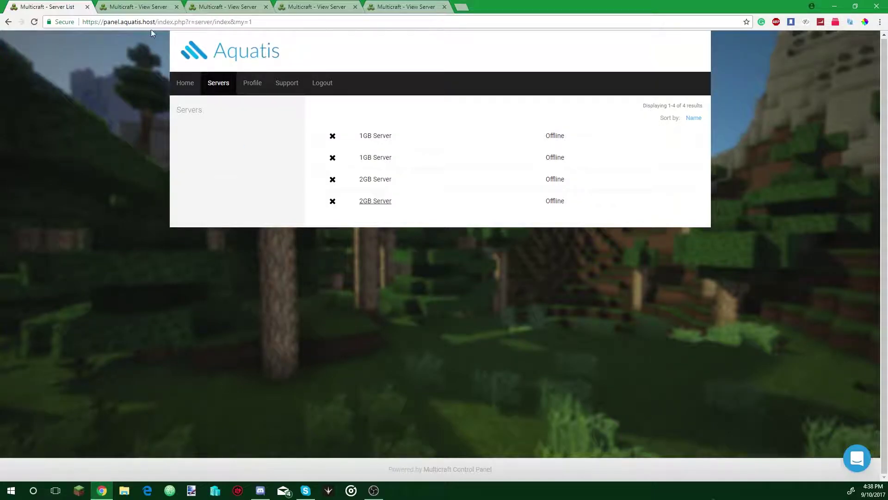
- Rename the first 1GB server to 'AquaNetworks // Bungee' and save
click(138, 6)
drag(454, 199, 359, 184)
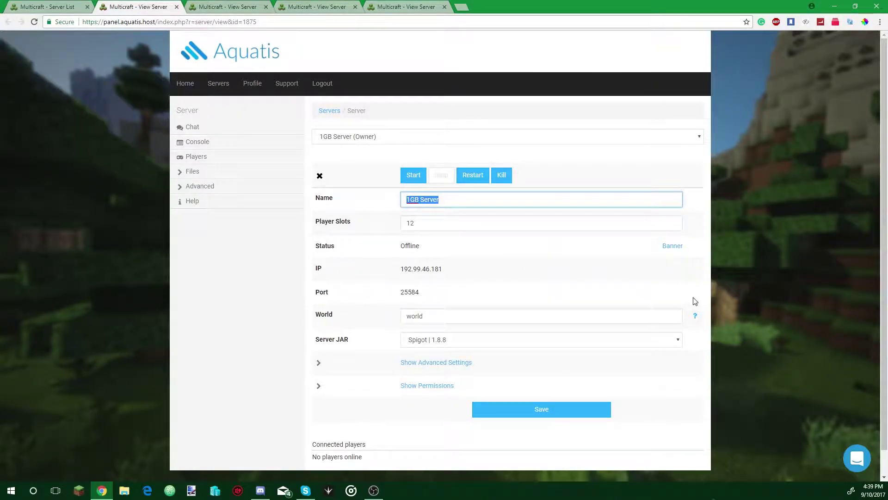
text(AquaNetworks // Bungee)
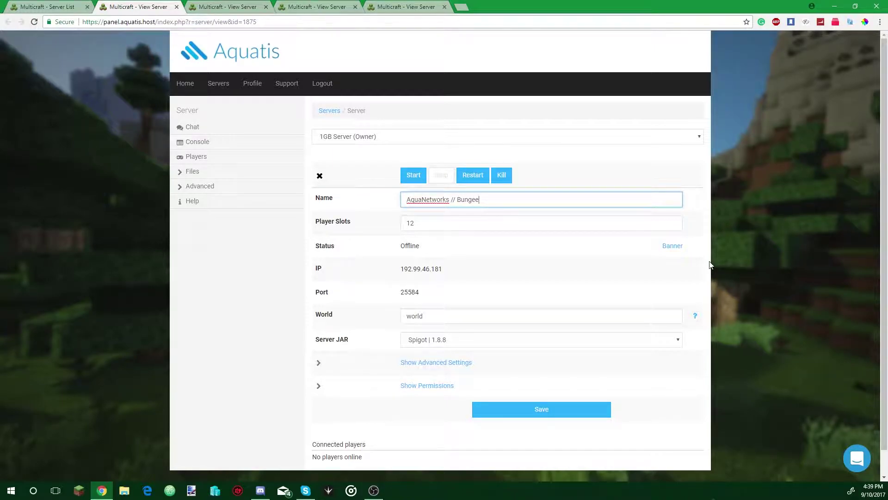
key(ctrl+a)
key(ctrl+c)
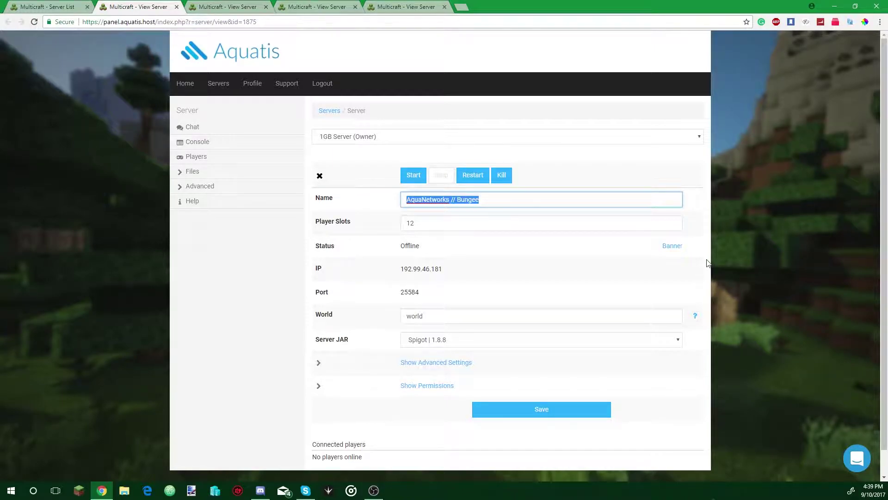
click(544, 411)
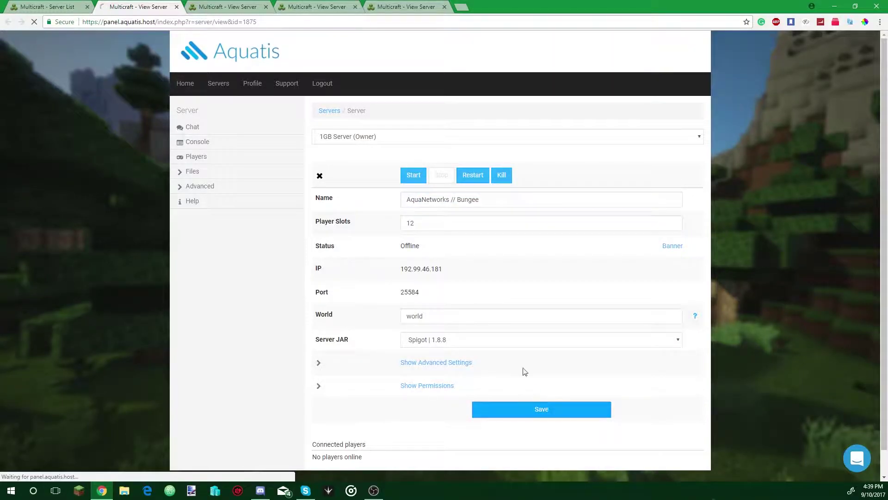
- Change the second 1GB server's name to 'AquaNetworks // Hub'
key(ctrl+Tab)
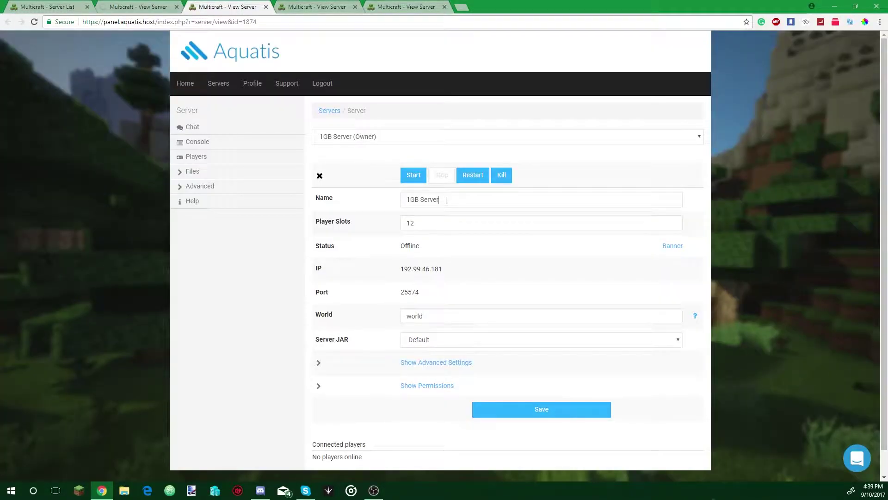
key(ctrl+a)
key(ctrl+v)
drag(499, 200, 459, 202)
text(BungeeHub)
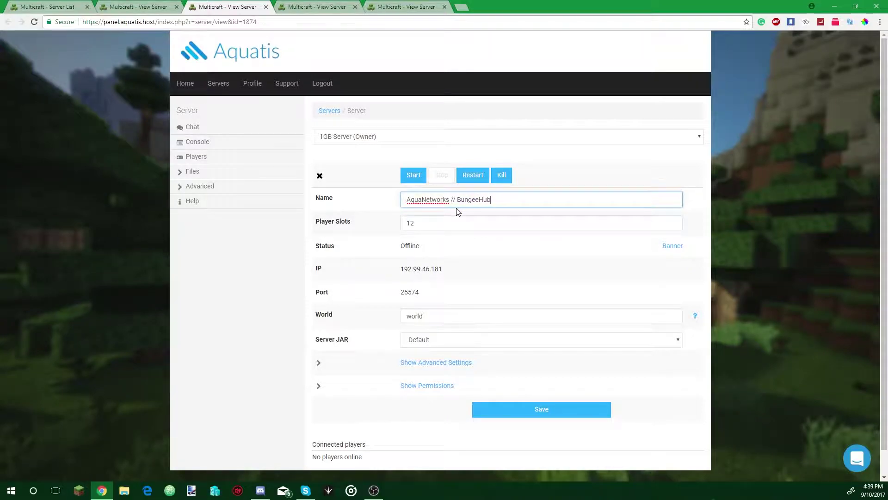
drag(482, 199, 457, 203)
key(BackSpace)
drag(457, 199, 402, 198)
key(ctrl+c)
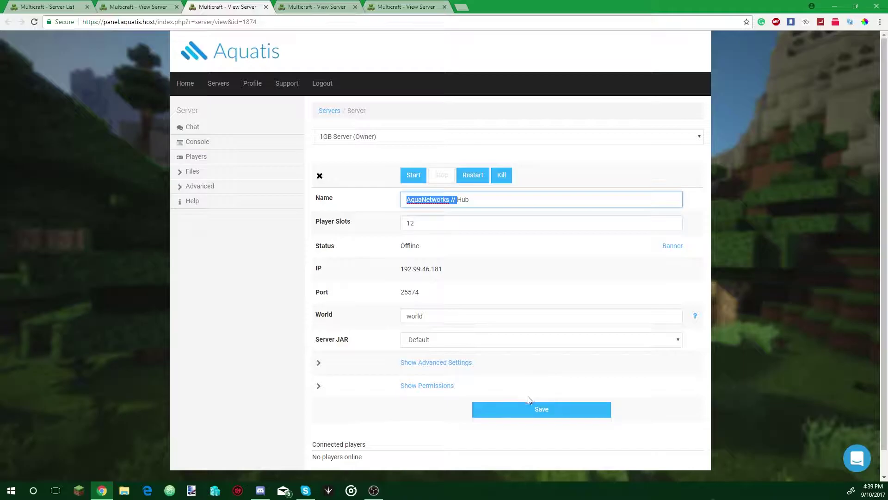
- Save the Hub name, then rename the first 2GB server 'AquaNetworks // Minigames' and save
click(524, 412)
click(331, 5)
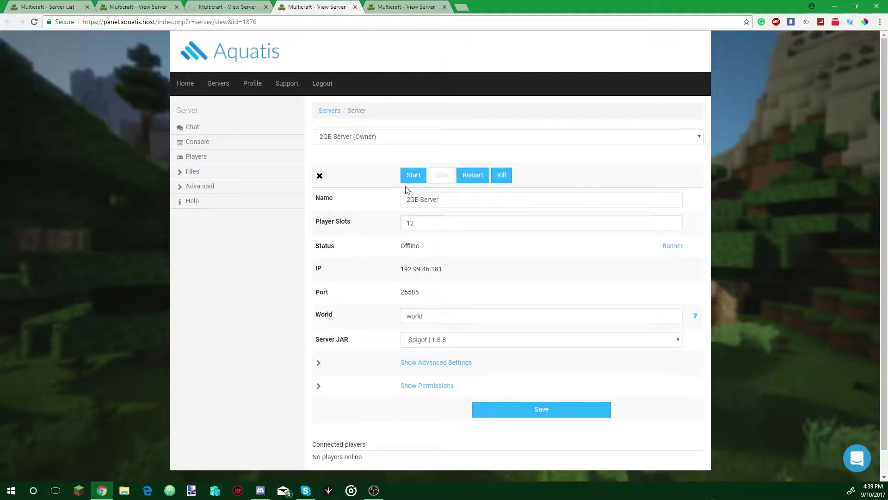
click(454, 202)
key(ctrl+a)
key(ctrl+v)
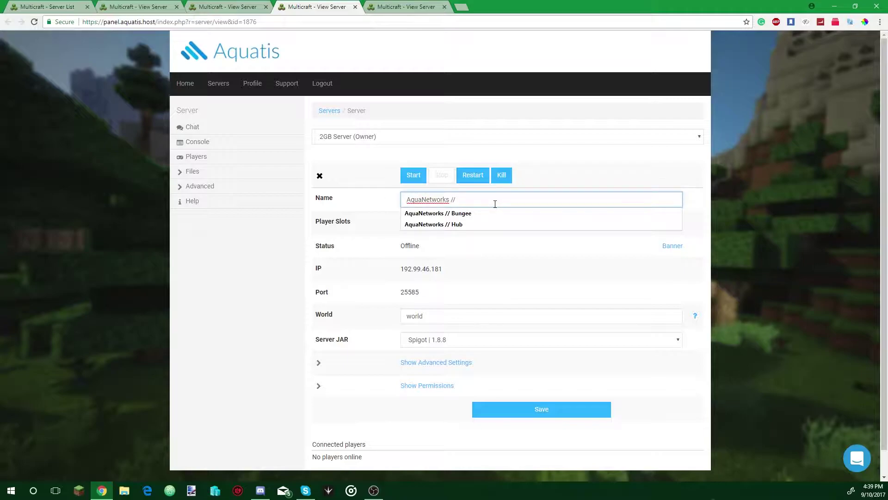
text(Minigames)
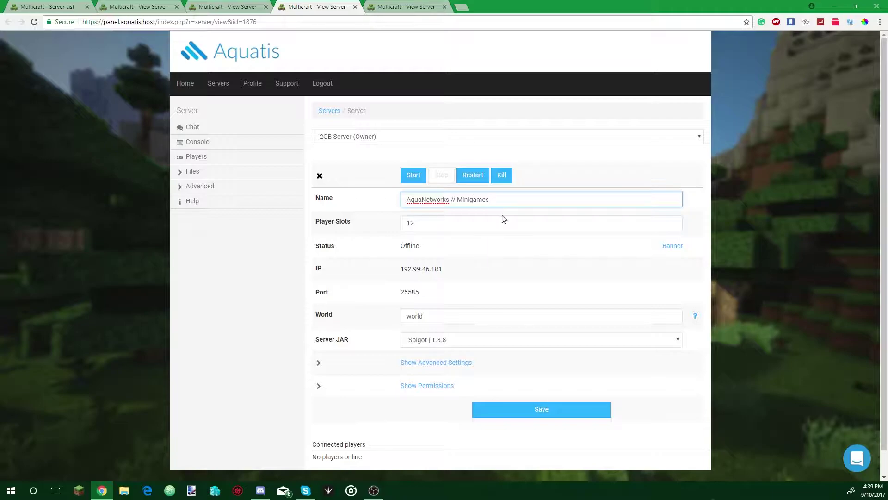
click(527, 416)
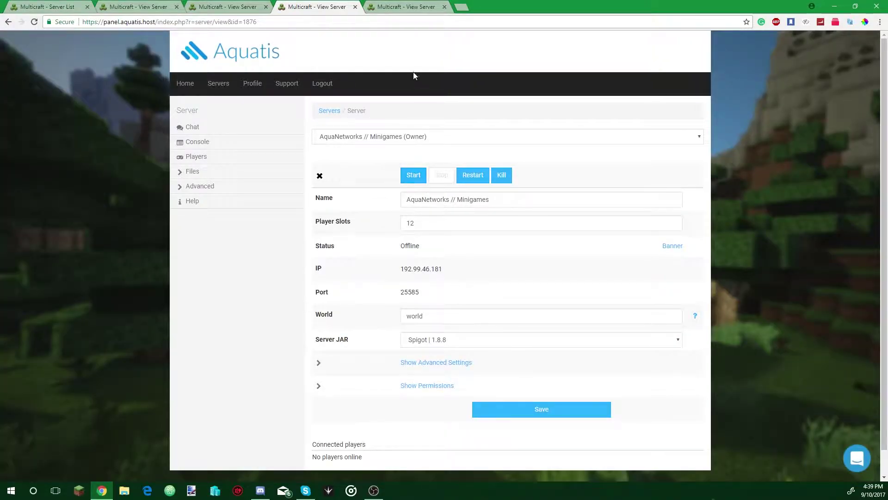
- Rename the second 2GB server 'AquaNetworks // Prison' and save
click(411, 6)
triple_click(459, 201)
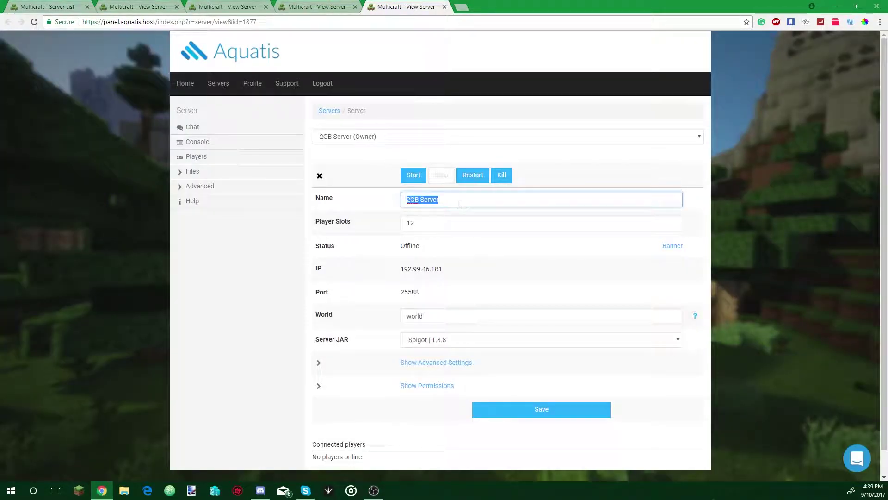
text(AquaNetworks // )
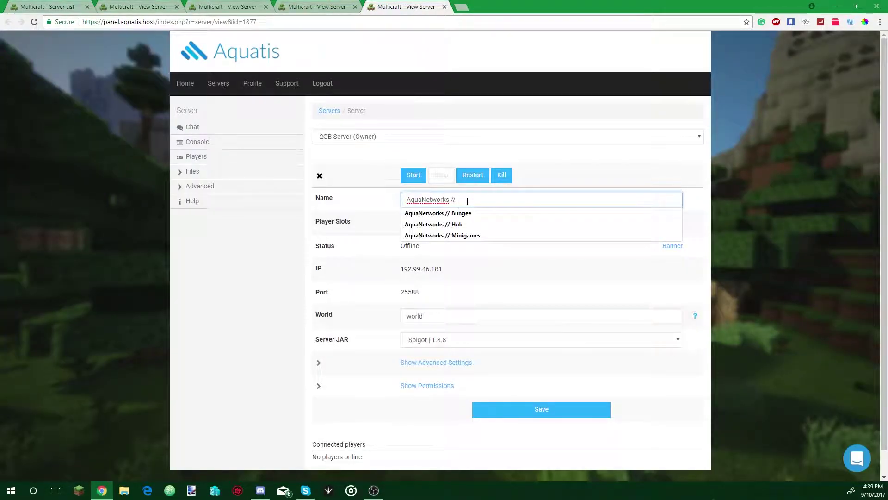
text(Prison)
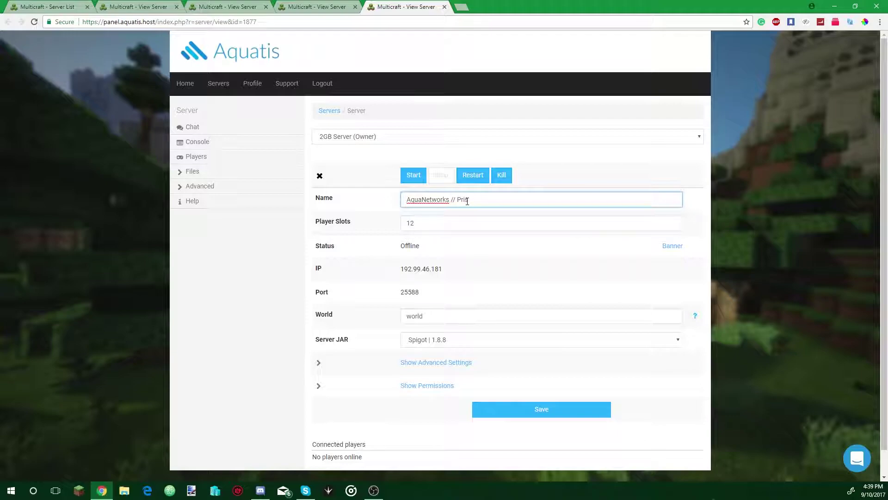
click(532, 418)
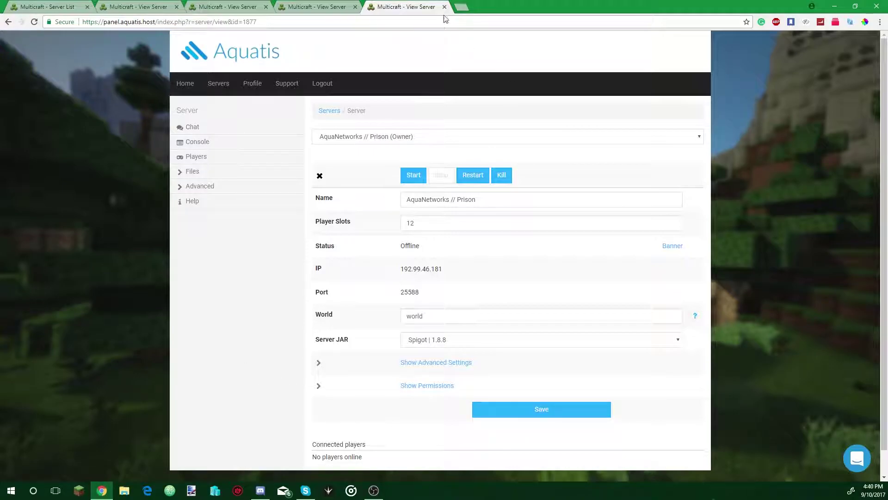
- Review the renamed Minigames, Hub and Bungee server pages
click(306, 4)
click(213, 5)
click(324, 5)
click(121, 7)
- Reload the server list to show the Bungee, Hub, Minigames and Prison names
click(71, 4)
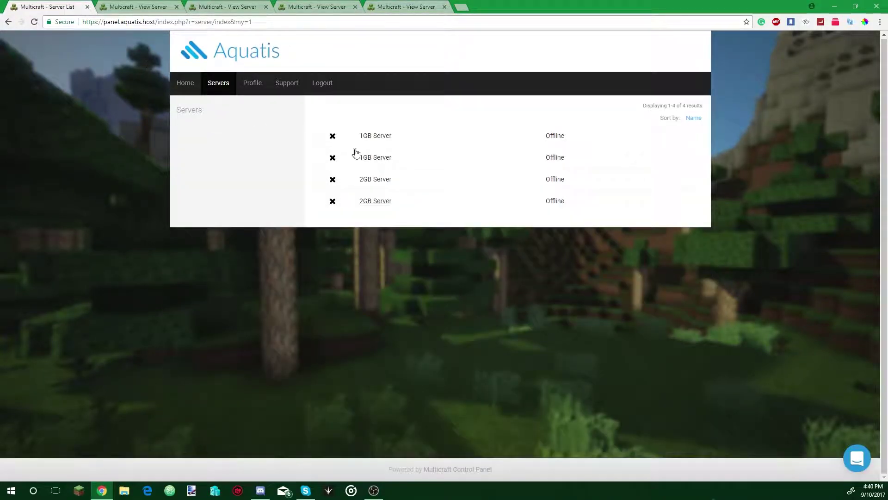
click(34, 22)
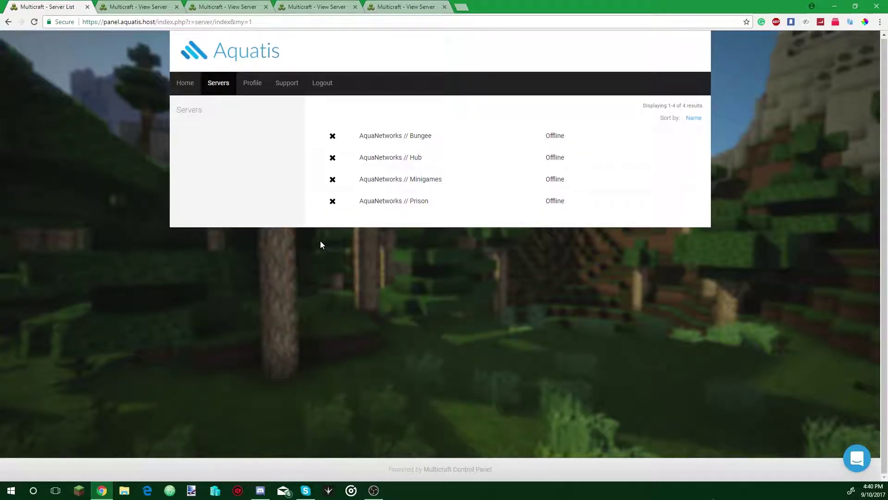
- Select Spigot | 1.8.8 as the Hub server's JAR
click(230, 7)
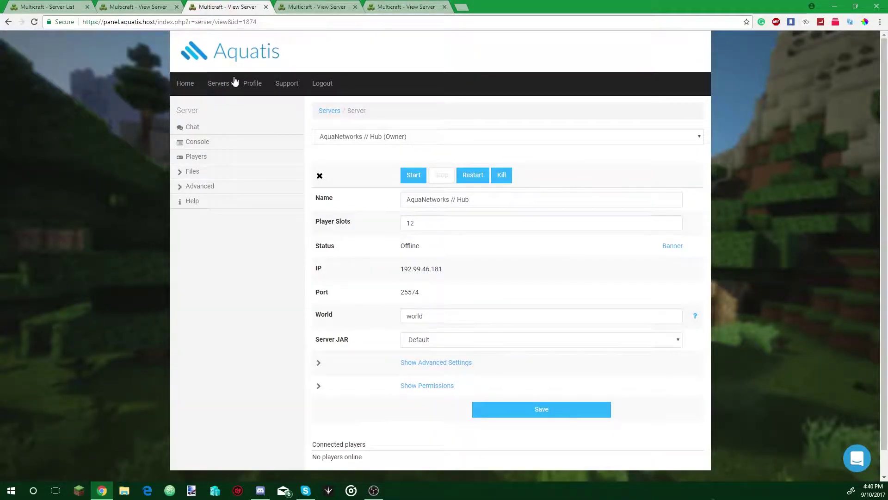
click(411, 339)
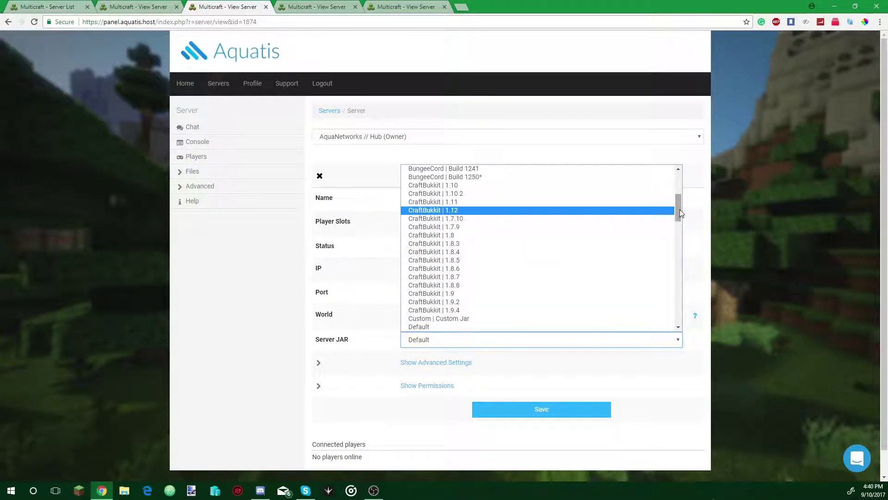
drag(679, 208, 677, 256)
click(521, 289)
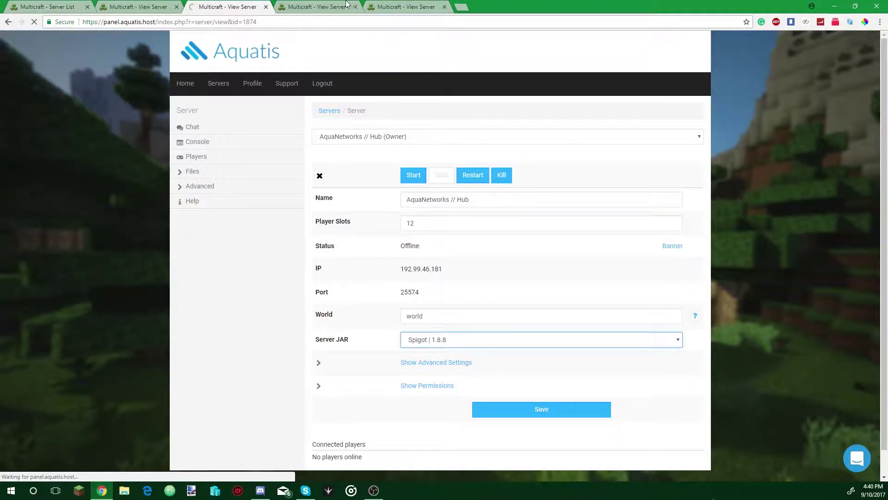
- Set Spigot | 1.8.8 on the Minigames and Prison servers, saving each
key(ctrl+Tab)
click(465, 336)
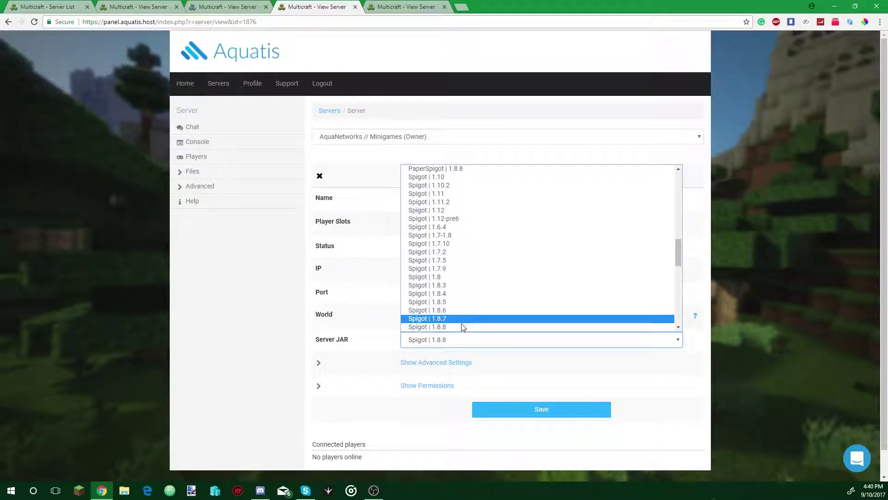
click(461, 323)
click(488, 414)
key(ctrl+Tab)
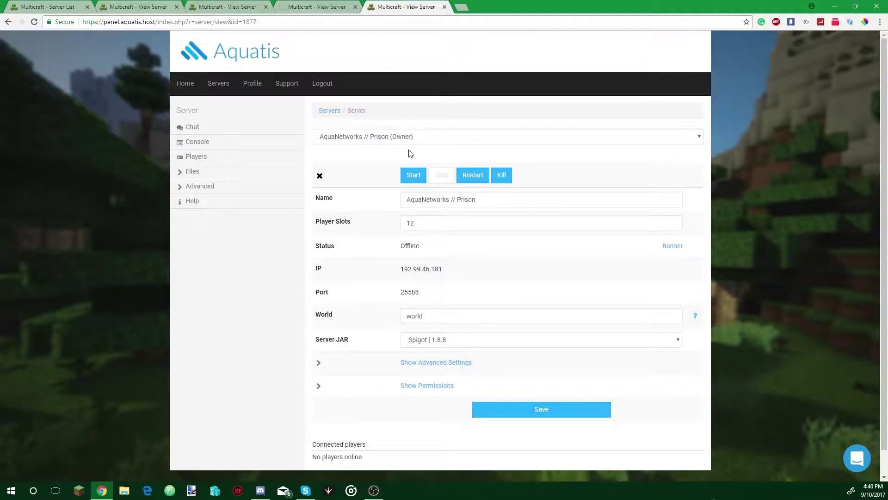
click(465, 345)
click(454, 327)
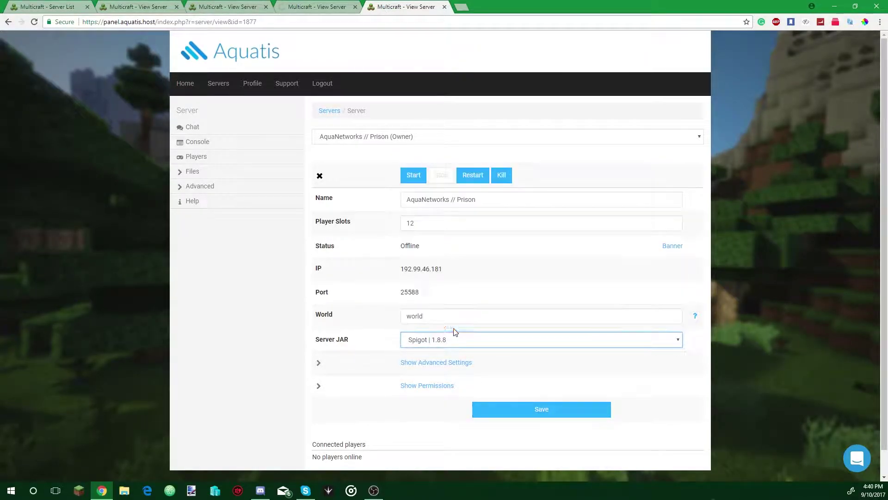
click(509, 415)
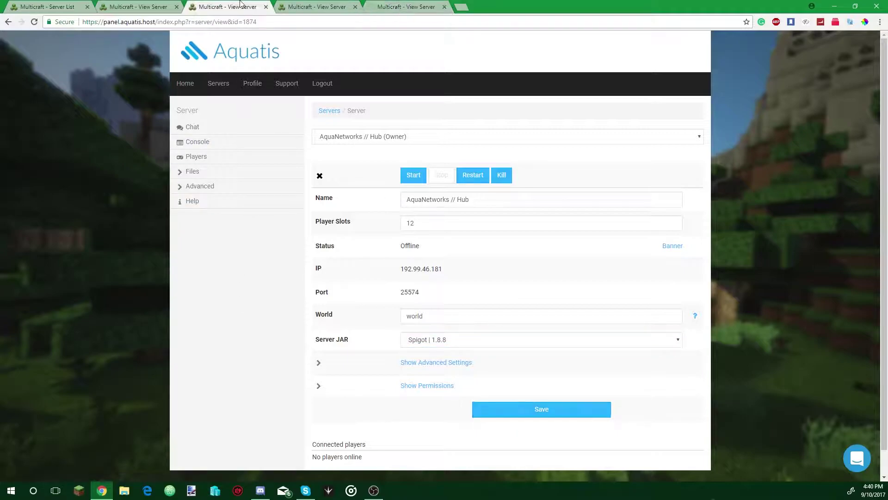
click(314, 6)
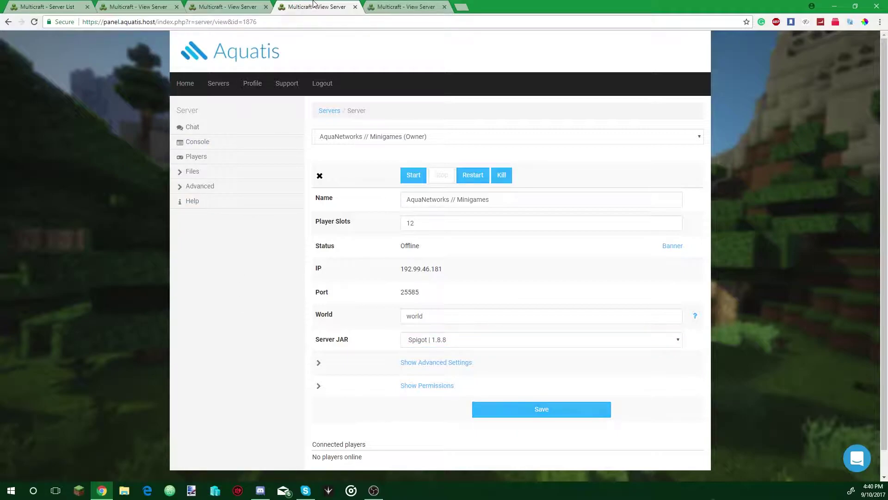
- Go through the Hub, Minigames and Prison pages and start the Prison server
click(248, 6)
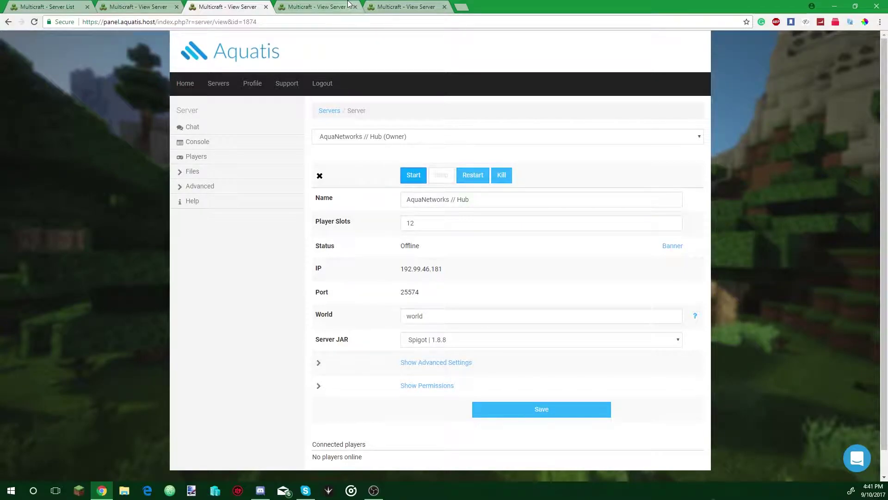
click(324, 7)
click(407, 6)
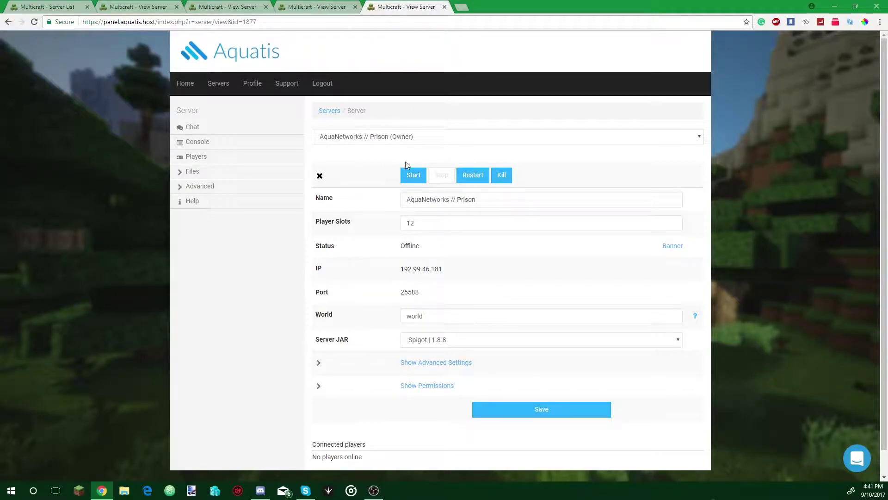
click(414, 175)
click(238, 6)
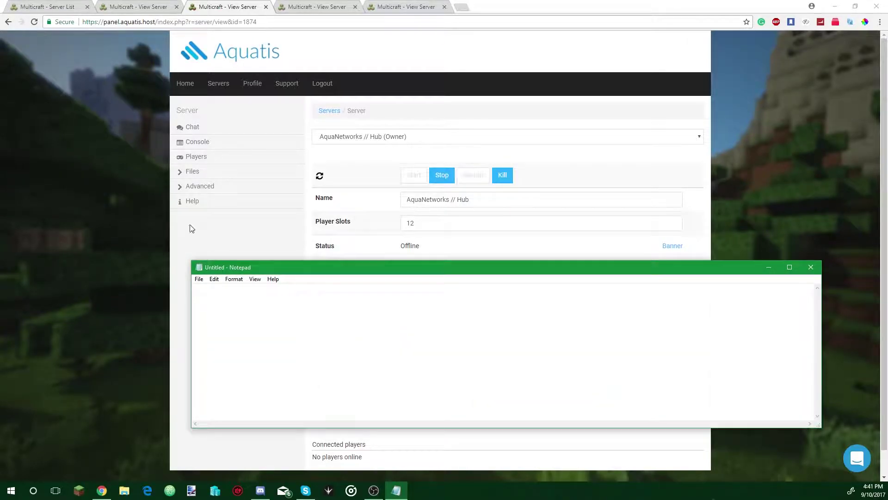
- Copy the Bungee address 192.99.46.181:25584 from the panel into Notepad
drag(297, 276, 433, 122)
click(147, 9)
double_click(422, 267)
key(ctrl+c)
click(397, 490)
key(ctrl+v)
click(429, 293)
double_click(410, 292)
click(396, 493)
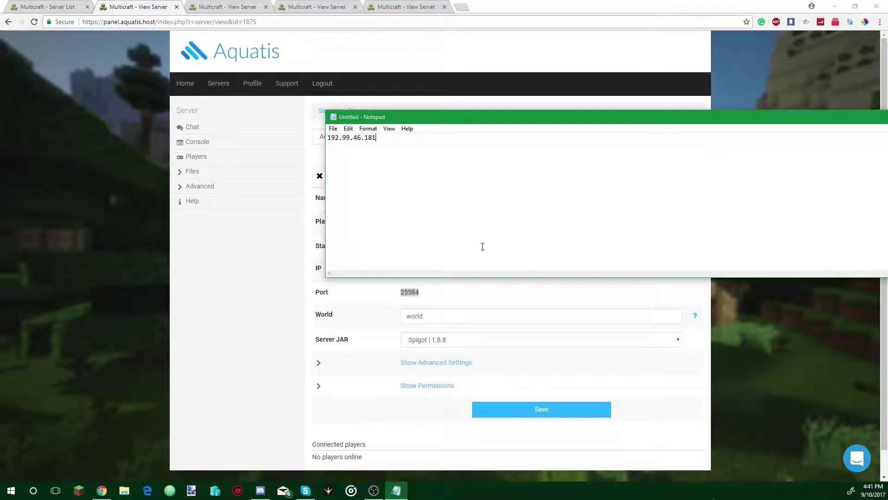
text(:)
text(25584)
- Label the address line 'Bungee-' and add Hub, Minigames and Prison lines
key(Home)
text(Bungee-)
click(348, 128)
click(366, 153)
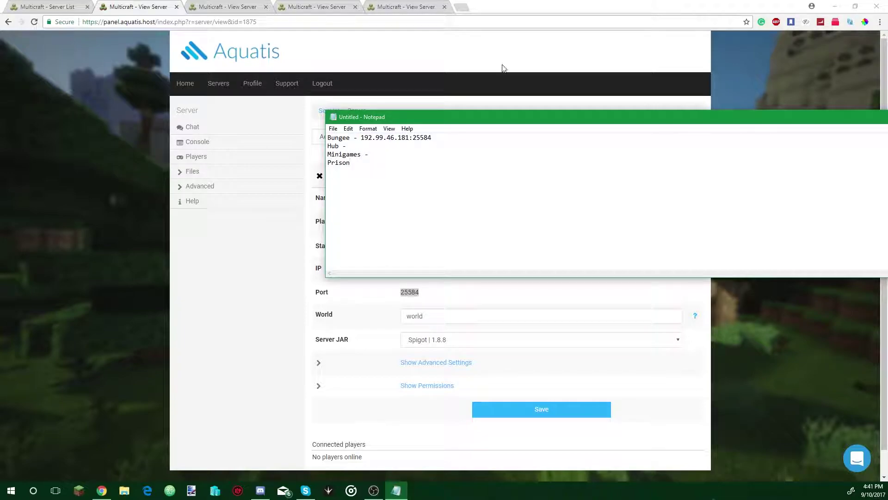
- Paste the IP 192.99.46.181 after the Hub, Minigames and Prison labels
drag(362, 138, 406, 141)
click(392, 145)
key(ctrl+v)
click(391, 154)
key(ctrl+v)
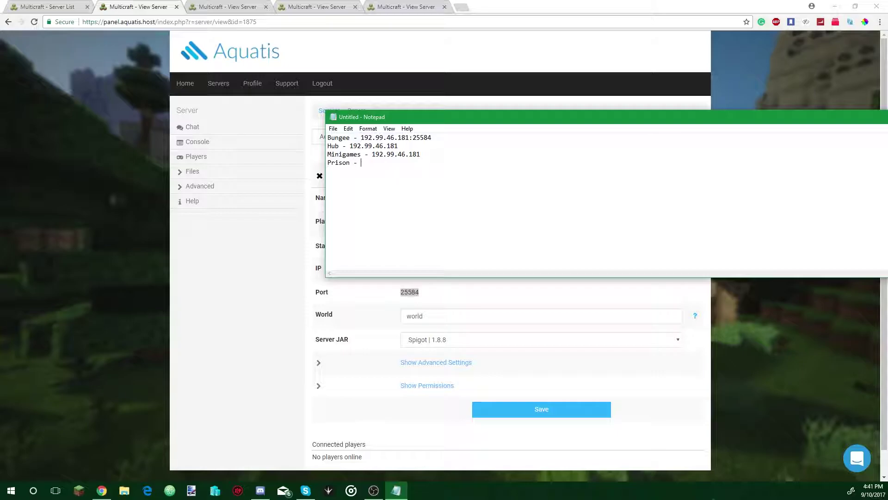
key(ctrl+v)
- Add the ports 25574 for Hub, 25585 for Minigames and 25588 for Prison
click(297, 347)
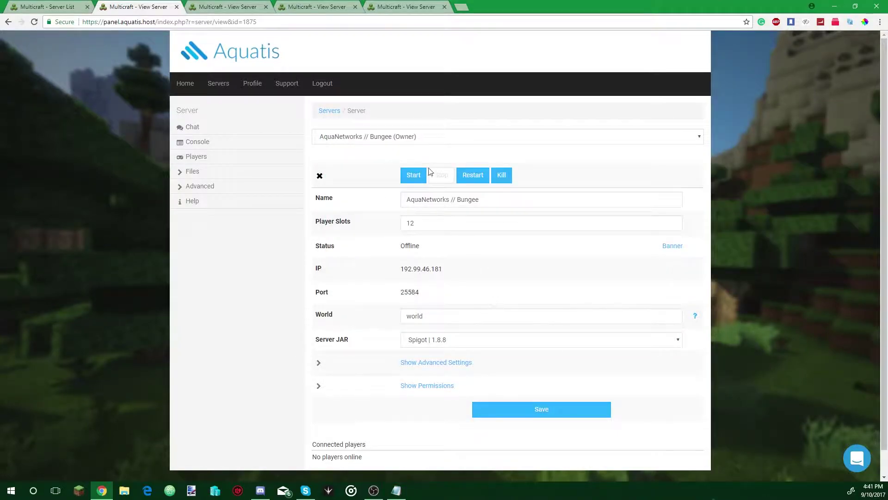
click(254, 6)
double_click(416, 292)
click(396, 491)
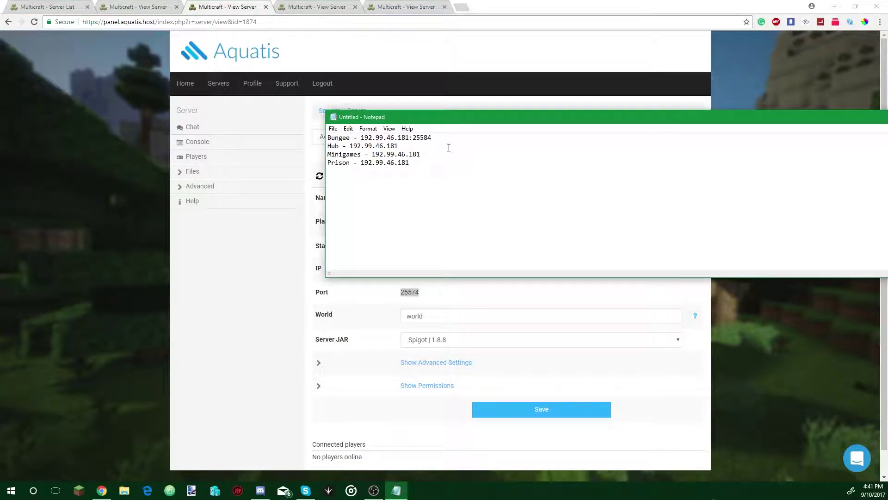
click(336, 6)
double_click(415, 292)
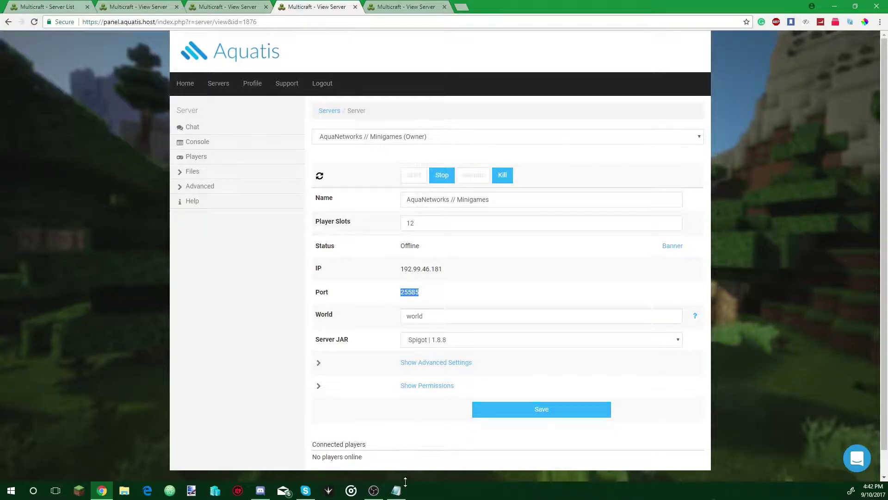
click(406, 490)
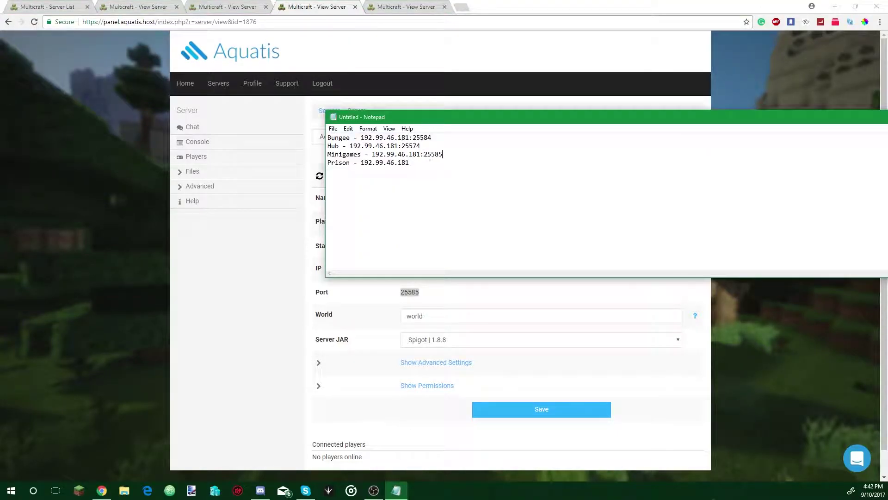
click(386, 5)
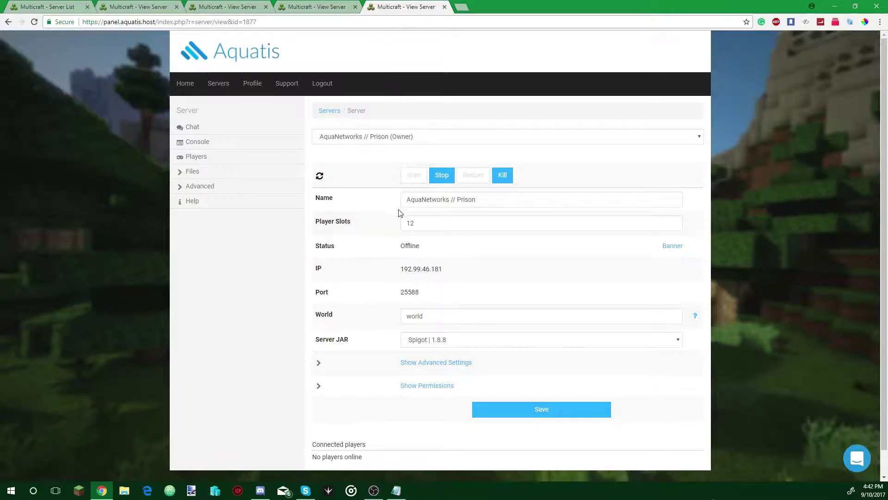
double_click(410, 292)
click(396, 490)
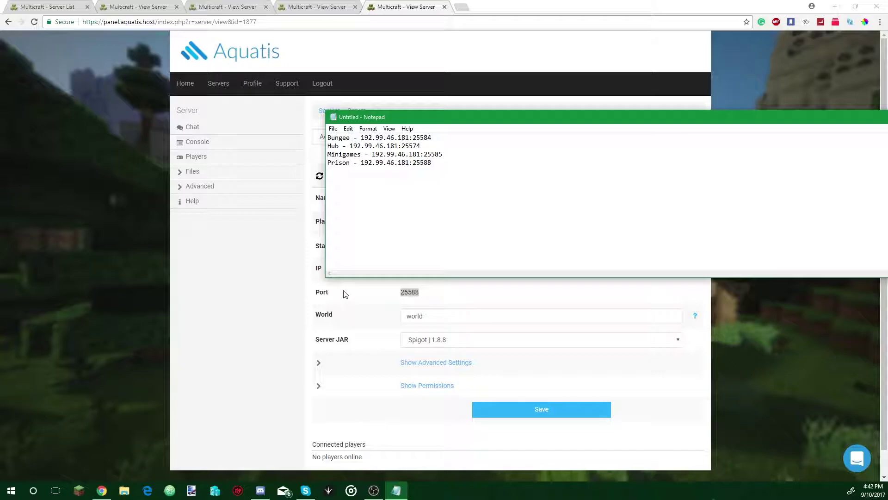
- Reload the server list to show Hub, Minigames and Prison online at 0 / 12 players
click(216, 303)
click(121, 6)
click(72, 7)
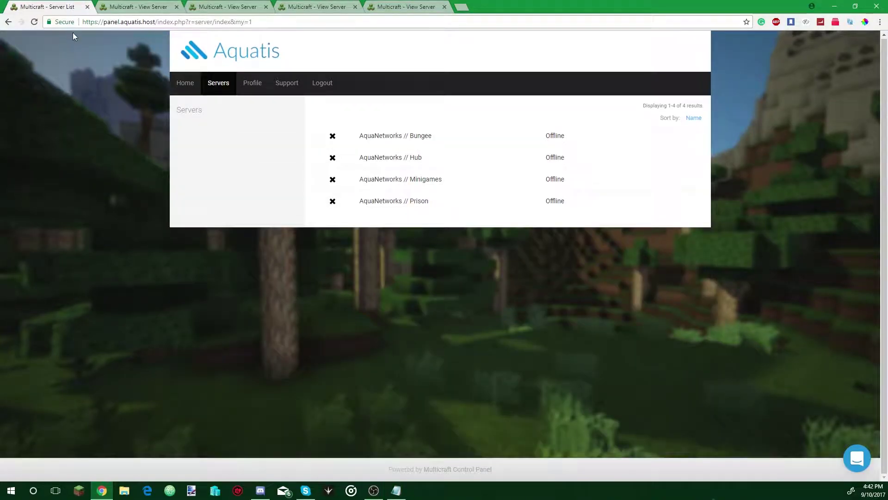
click(37, 24)
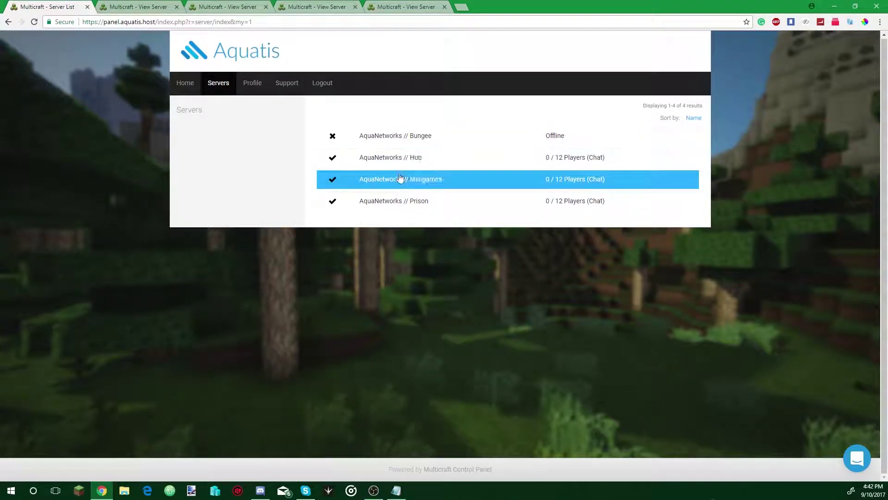
- Set Online Mode to Disabled in the Hub server's settings and save
click(229, 6)
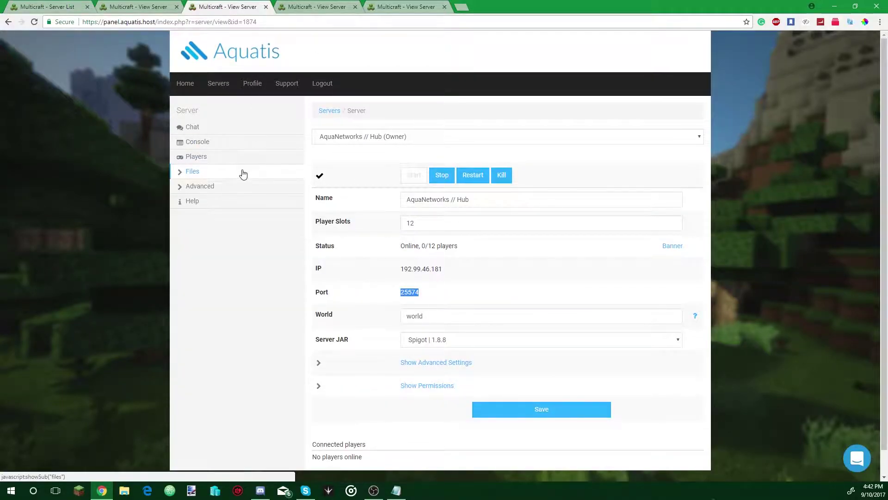
click(198, 178)
click(200, 191)
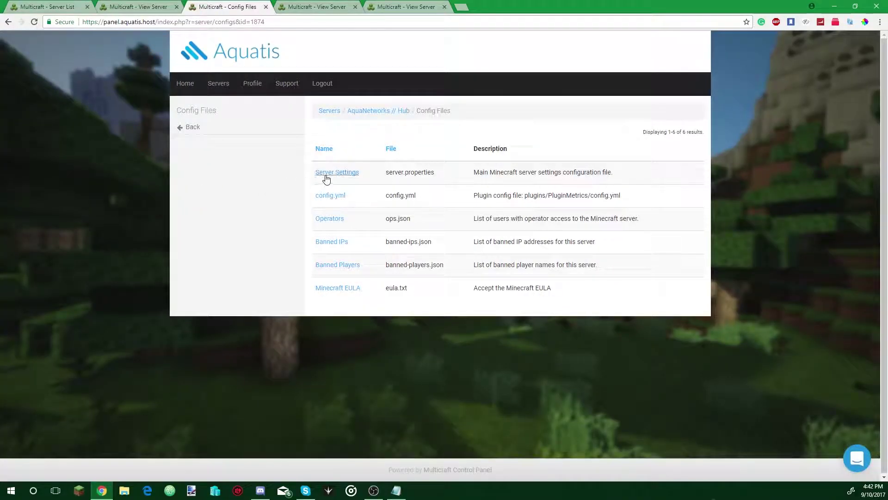
click(326, 179)
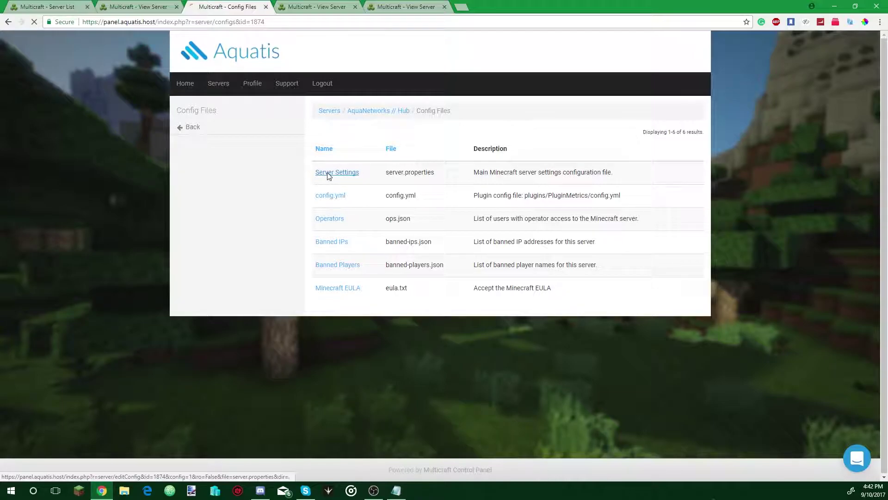
scroll(352, 199, down, 6)
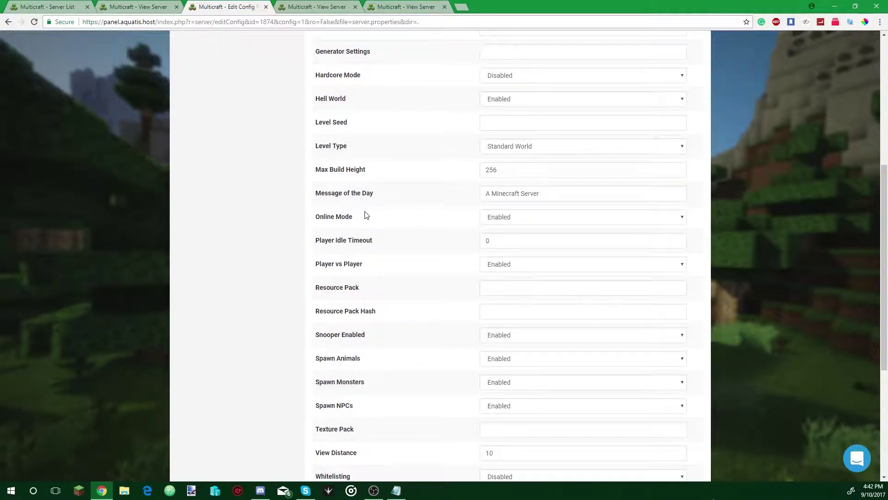
click(495, 225)
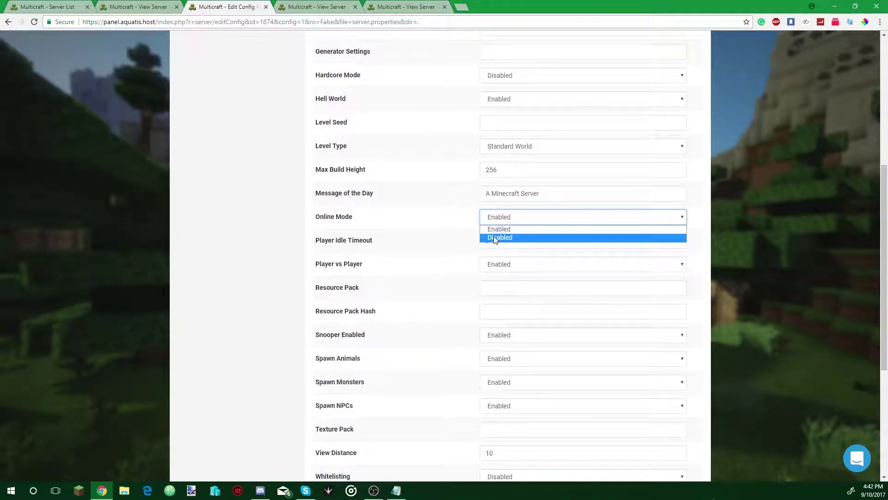
click(493, 236)
scroll(491, 250, down, 5)
click(530, 417)
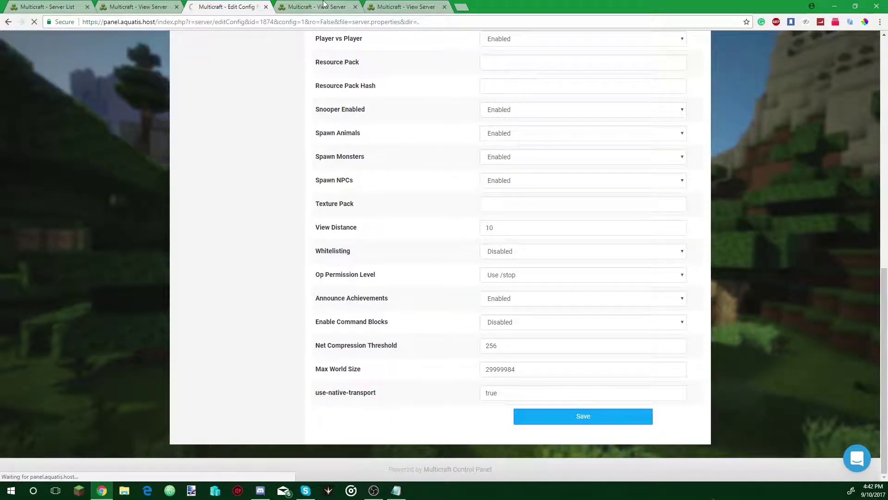
key(ctrl+Tab)
click(202, 171)
- Bring up the config file lists and server settings pages for Minigames and Prison
click(202, 186)
key(ctrl+Tab)
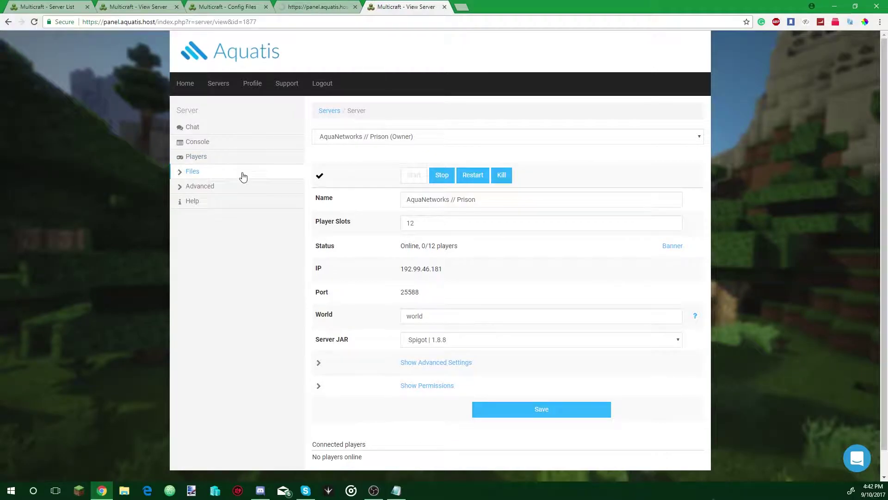
click(238, 172)
click(233, 185)
key(ctrl+shift+Tab)
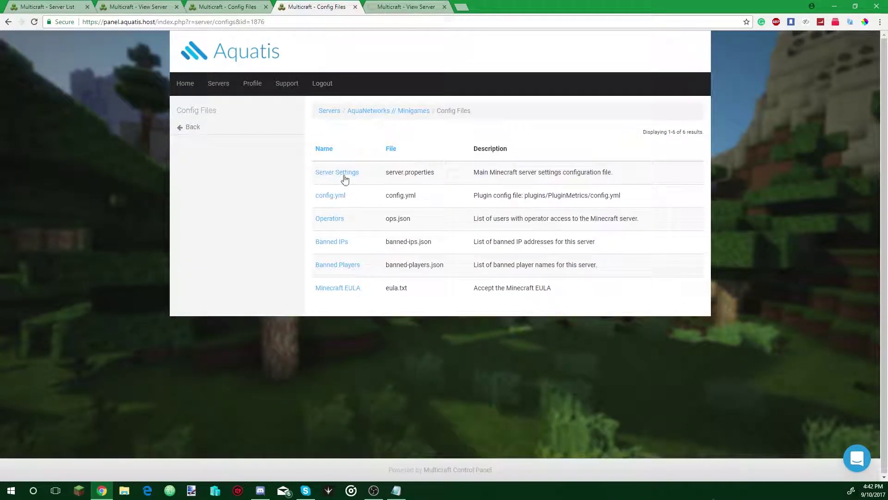
click(340, 174)
key(ctrl+Tab)
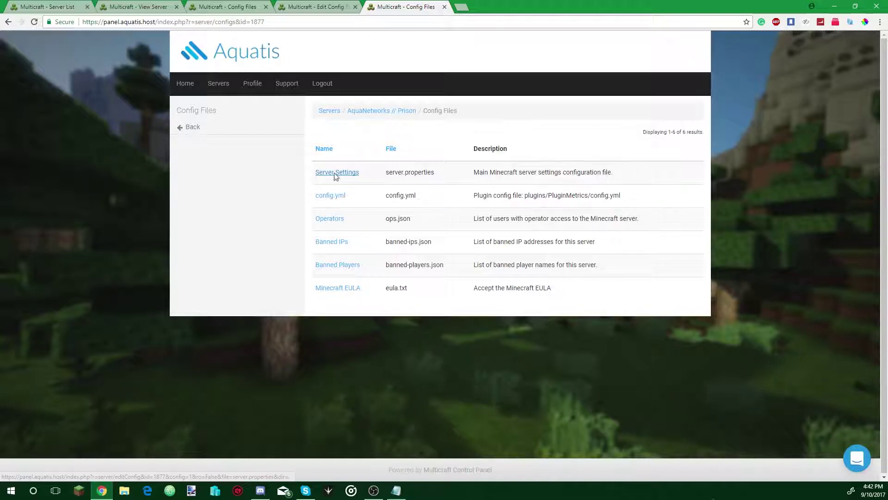
click(340, 174)
- Set the Minigames server's Online Mode to Disabled and save its settings
click(323, 6)
scroll(429, 266, down, 3)
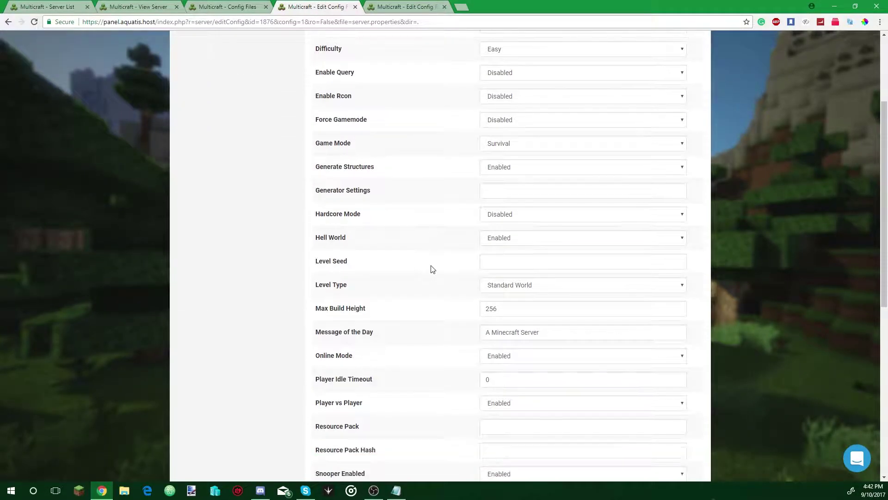
click(497, 354)
click(500, 375)
scroll(494, 371, down, 8)
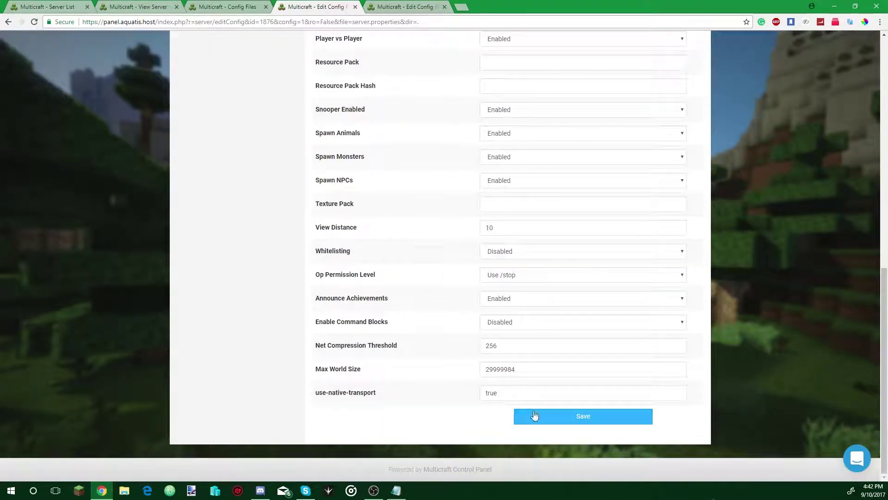
click(531, 413)
- Set the Prison server's Online Mode to Disabled and save its settings
click(399, 5)
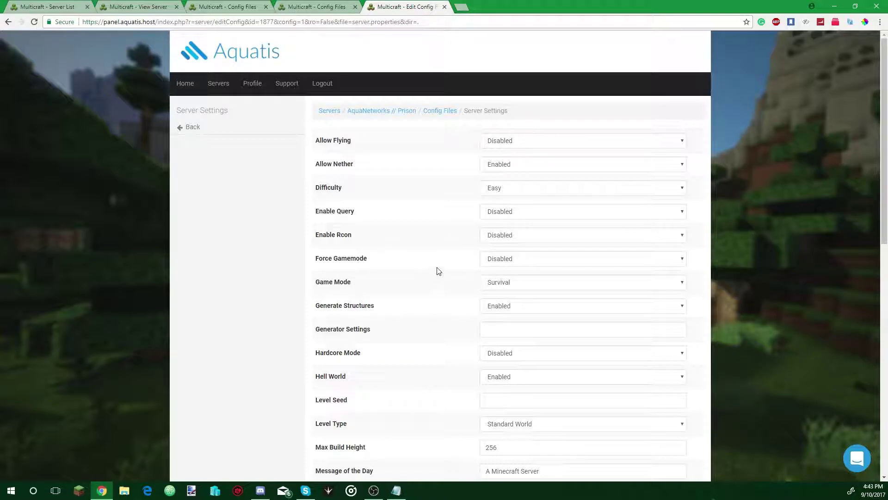
scroll(440, 268, down, 3)
click(516, 356)
click(519, 375)
scroll(514, 375, down, 8)
click(548, 425)
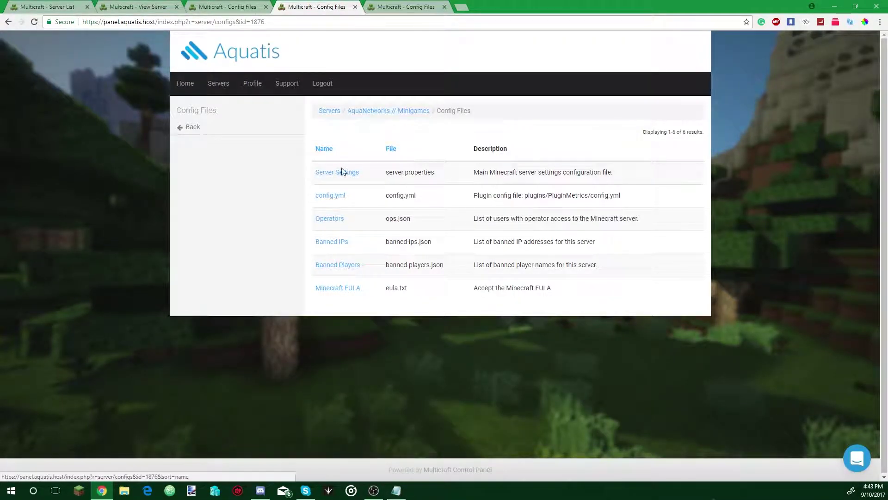
- Confirm the Prison settings saved and recheck the Minigames server settings
click(371, 7)
click(322, 8)
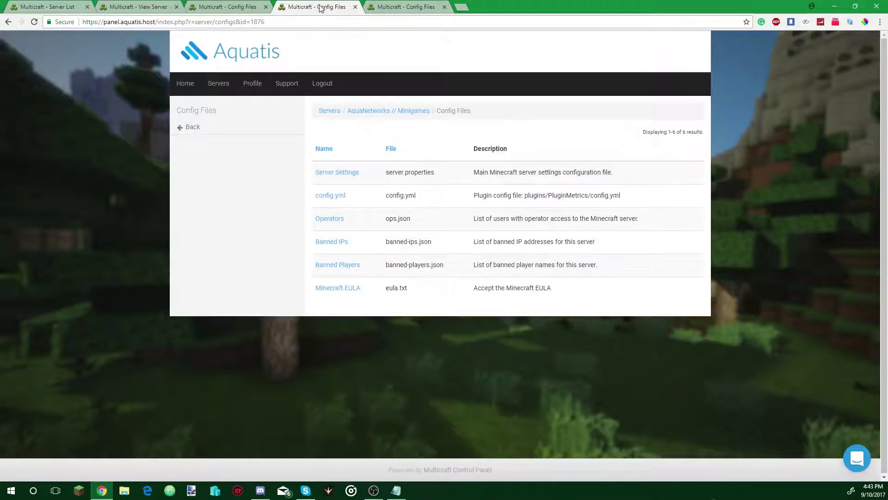
click(334, 174)
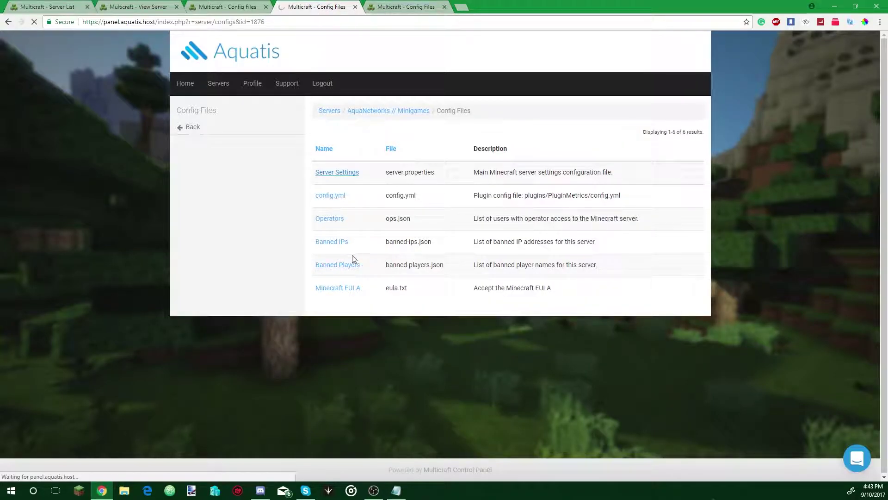
scroll(366, 250, down, 9)
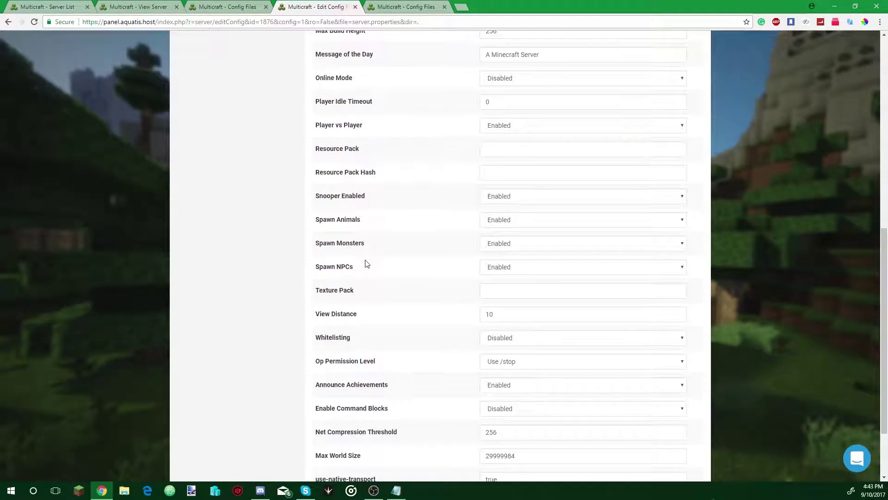
scroll(367, 263, up, 3)
scroll(369, 145, up, 7)
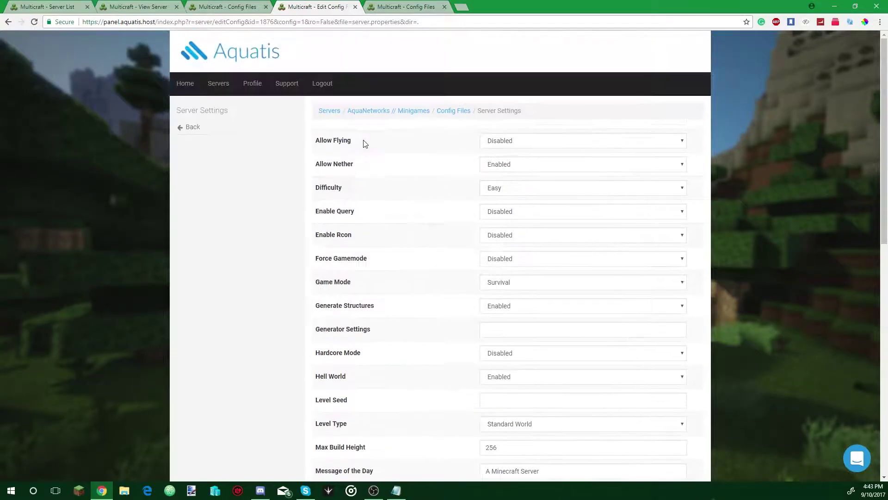
- Cycle through the Bungee, Hub, Minigames and Prison pages, ending on the Prison config files
click(230, 6)
click(153, 7)
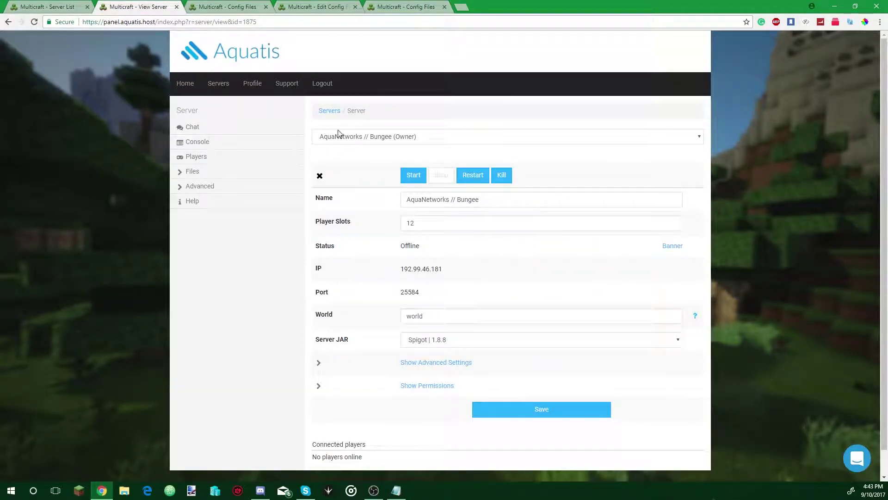
click(255, 6)
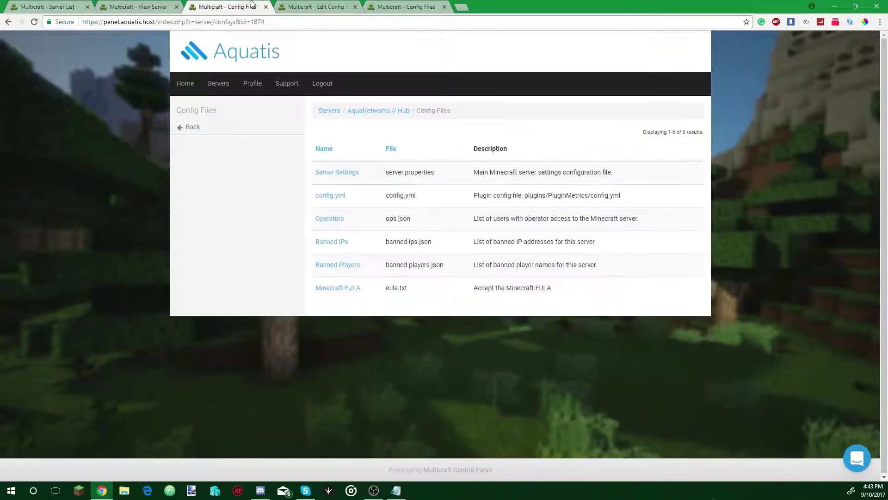
click(387, 111)
key(ctrl+Tab)
click(375, 111)
key(ctrl+Tab)
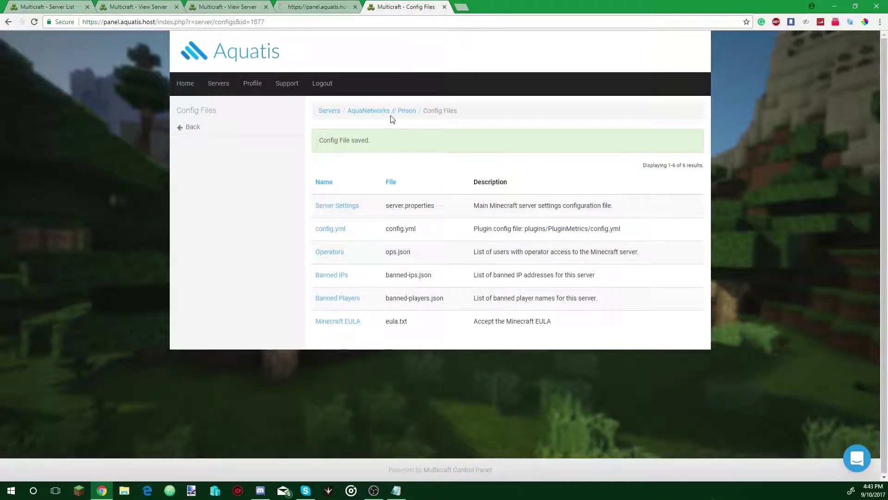
- Restart the Prison, Hub and Minigames servers from their overview pages
click(388, 111)
key(ctrl+3)
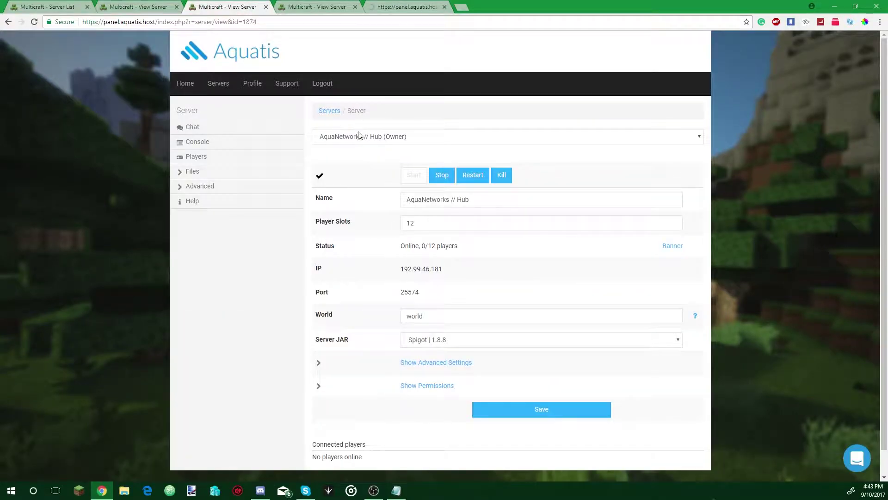
key(ctrl+Tab)
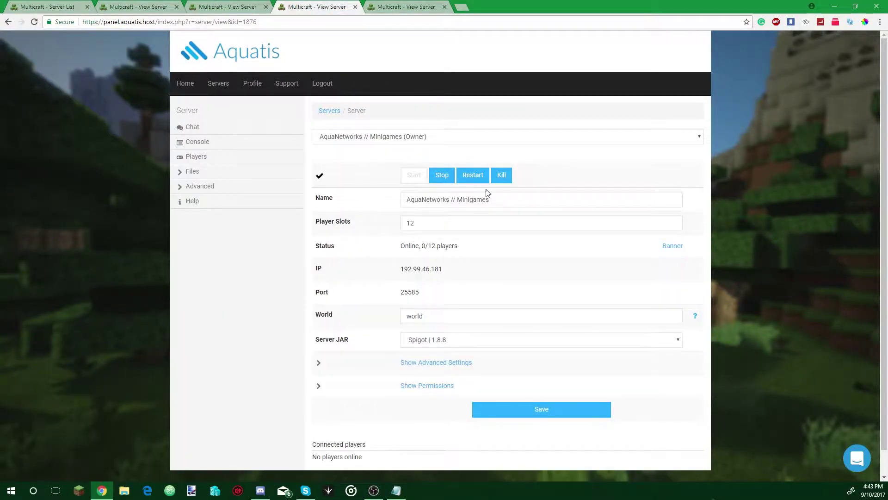
click(404, 6)
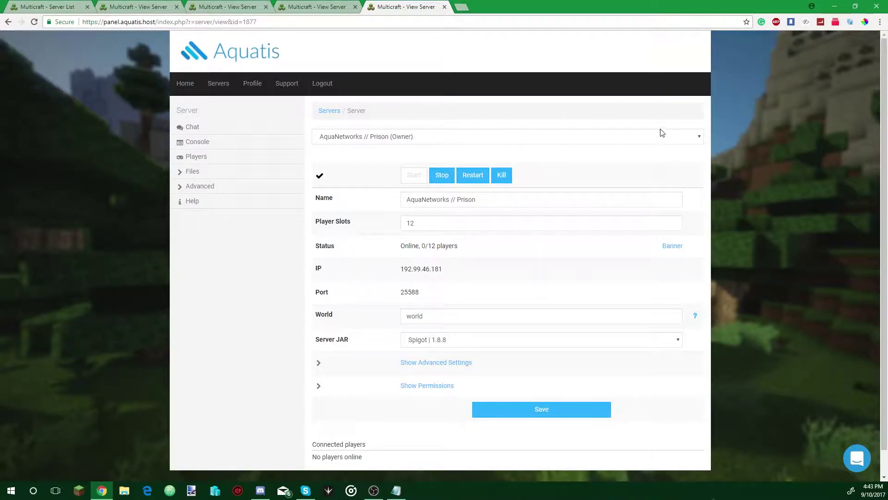
- Check on the restarting Minigames and Hub servers, then view the full server list
key(ctrl+shift+Tab)
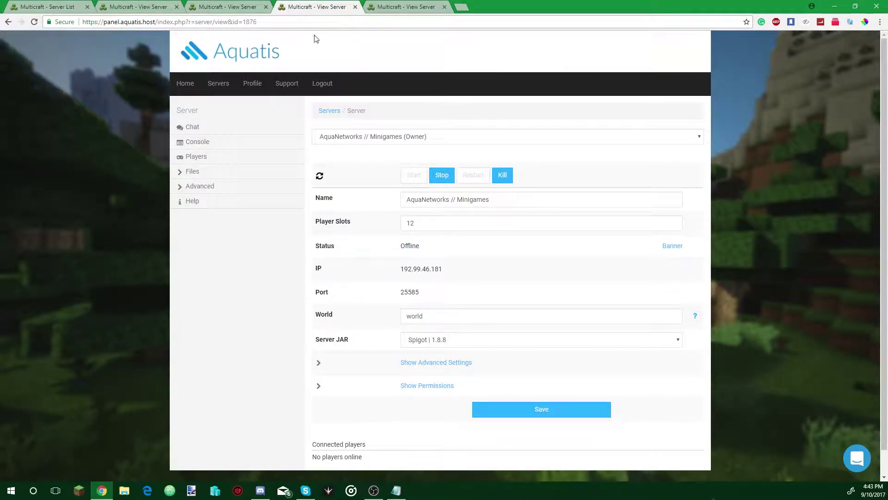
click(244, 4)
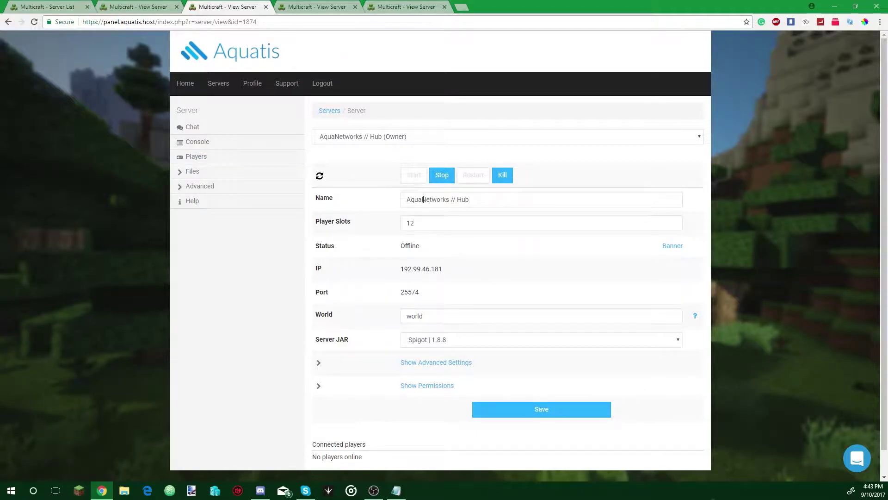
click(149, 6)
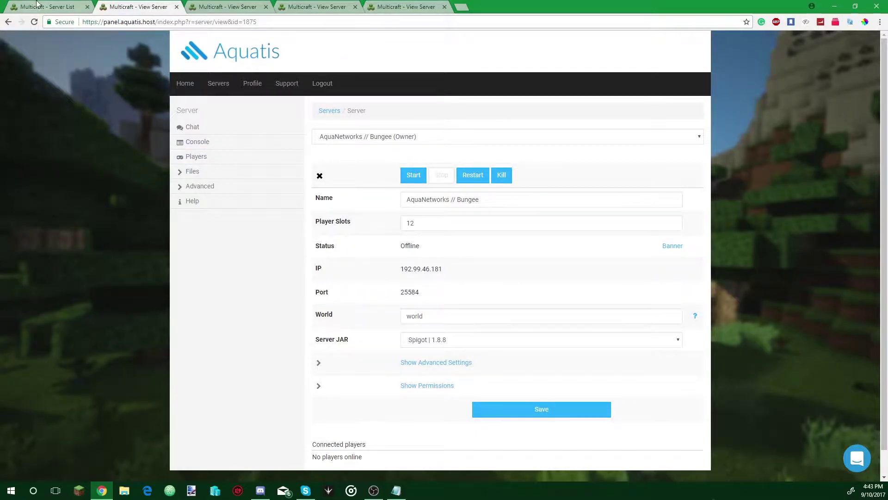
click(46, 7)
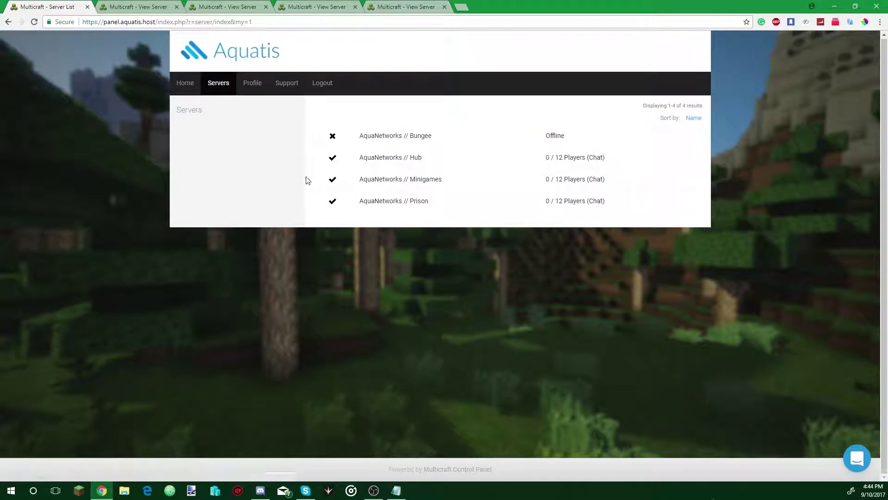
- Choose BungeeCord | Build 1250* as the Bungee server's JAR and start the server
click(397, 138)
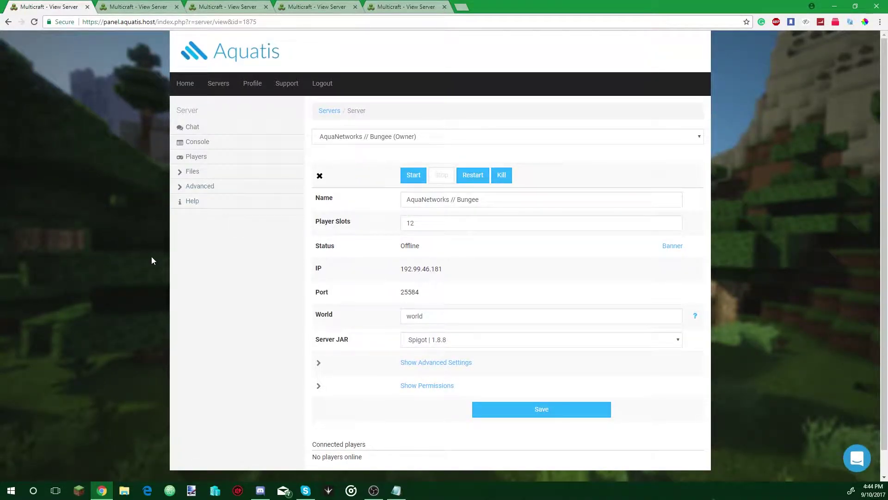
click(462, 339)
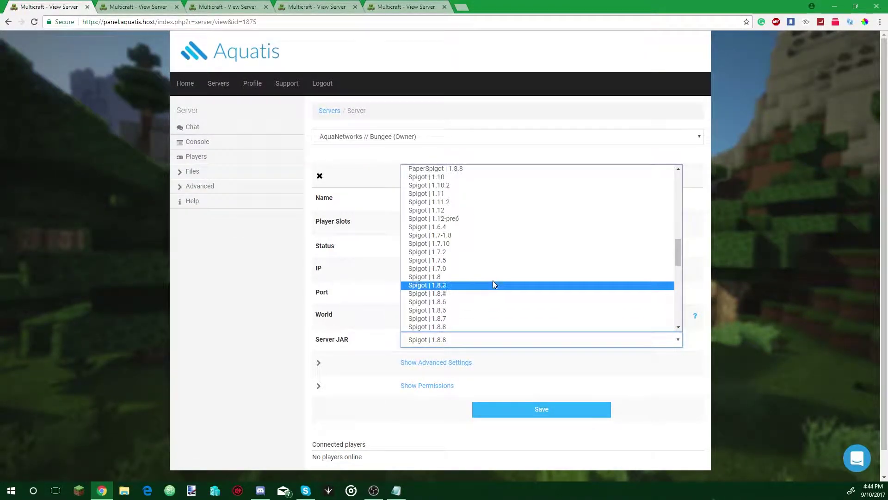
drag(677, 250, 675, 190)
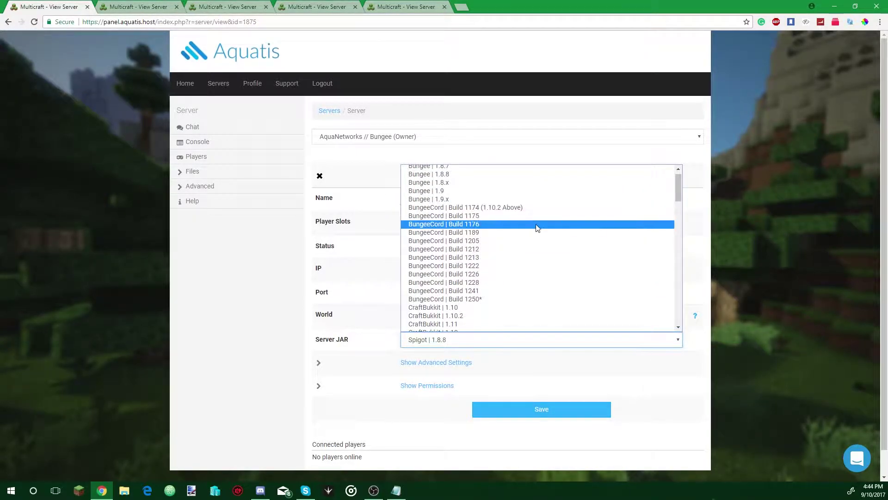
click(491, 299)
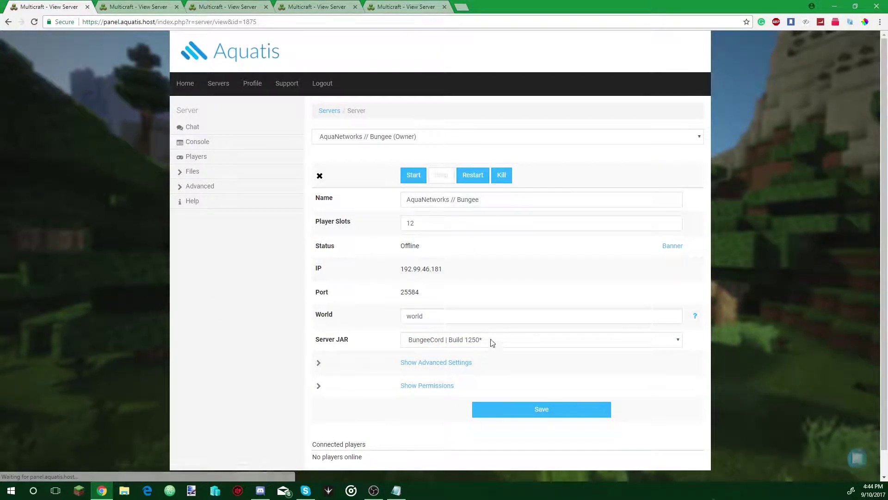
click(415, 175)
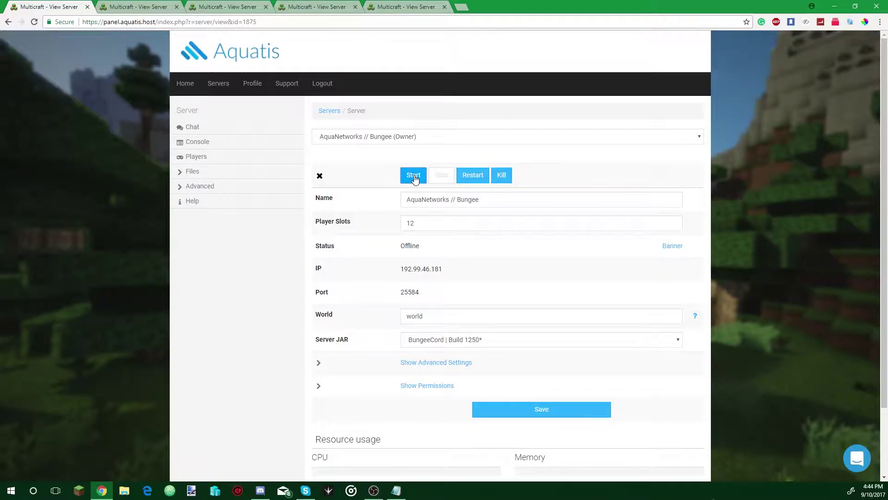
- Read the port 25577 could-not-bind error in the Bungee console, then return to the overview
click(232, 141)
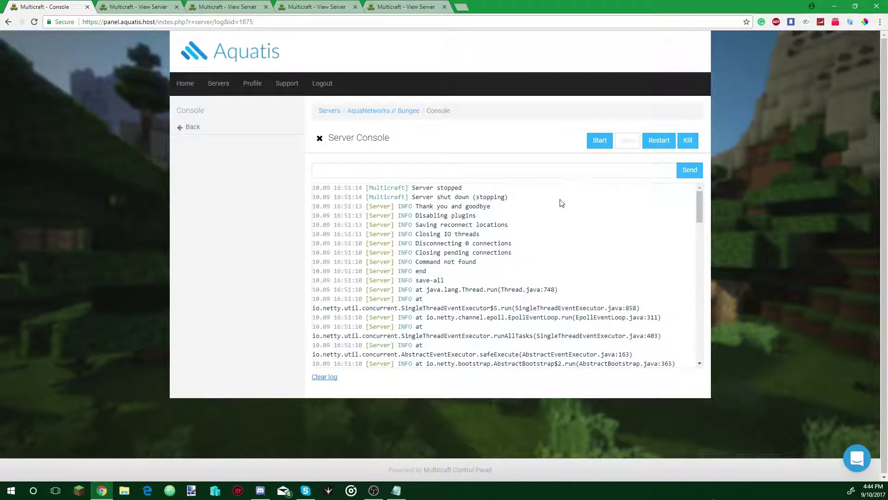
drag(700, 206, 705, 253)
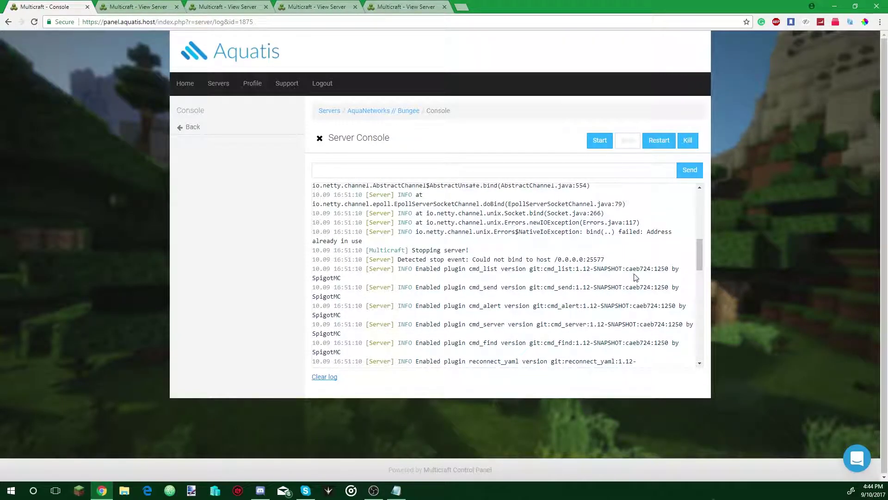
drag(607, 261, 321, 258)
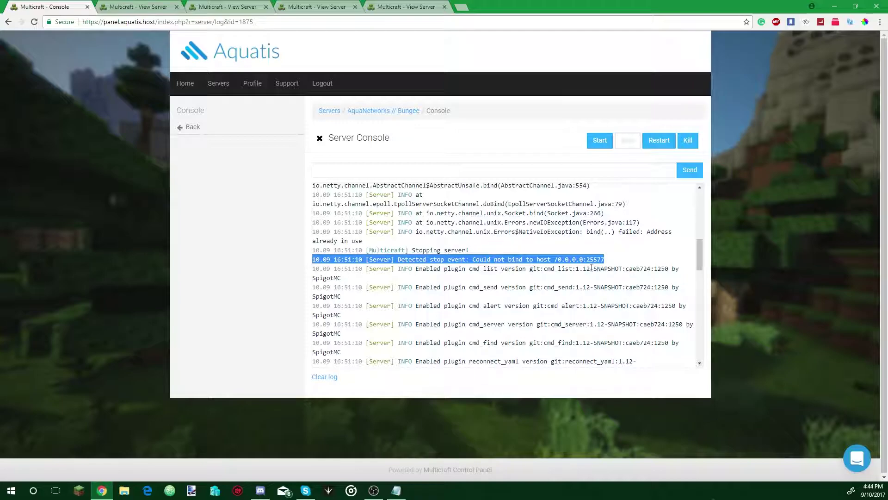
click(609, 259)
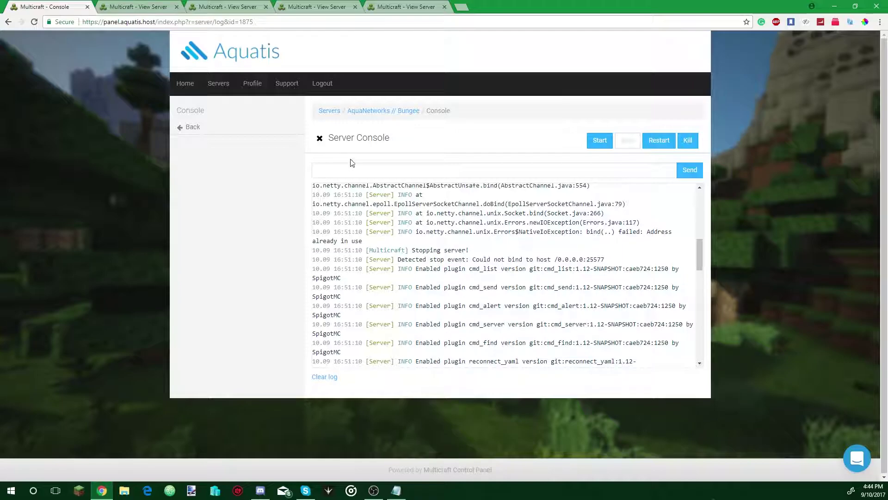
click(201, 129)
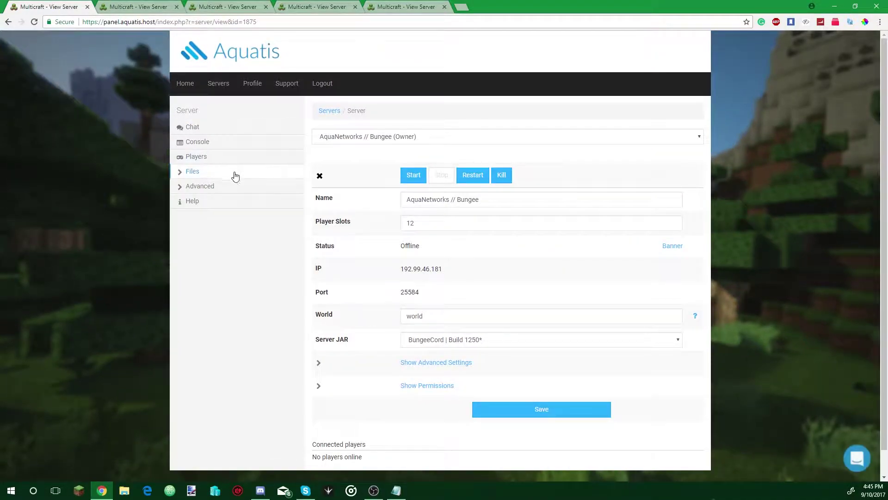
- Log in to FTP file access and open config.yml in the web editor
click(205, 171)
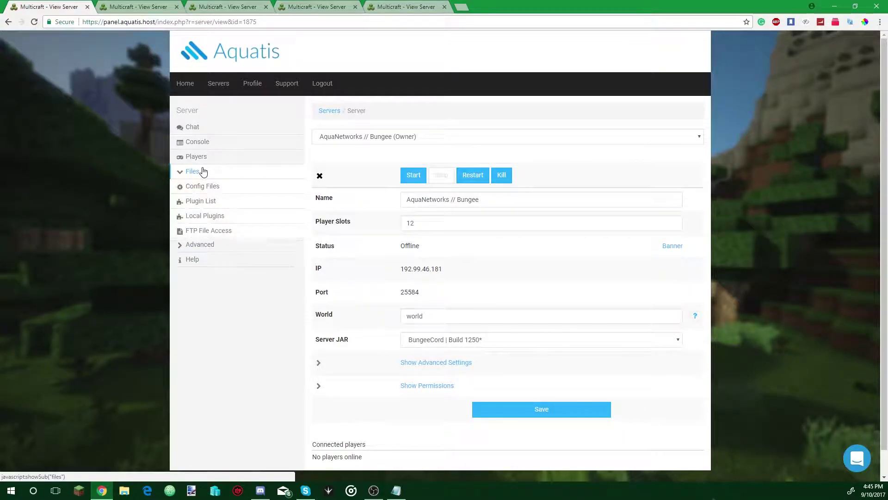
click(212, 237)
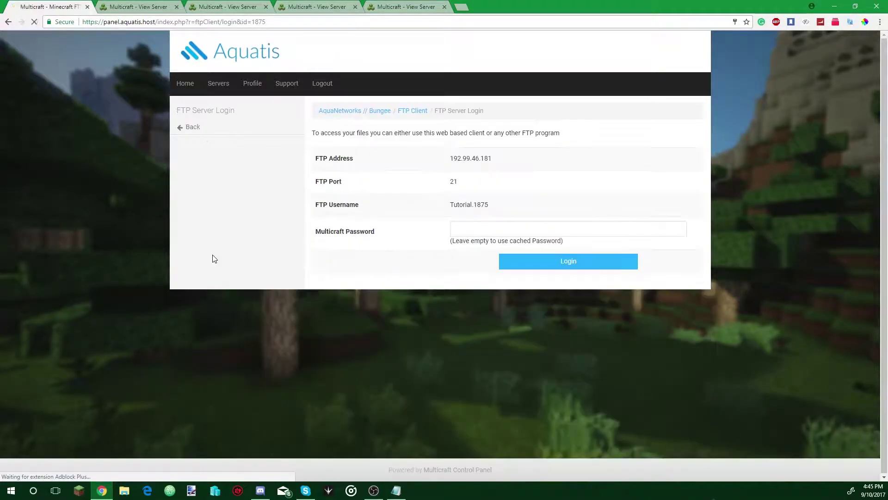
click(463, 229)
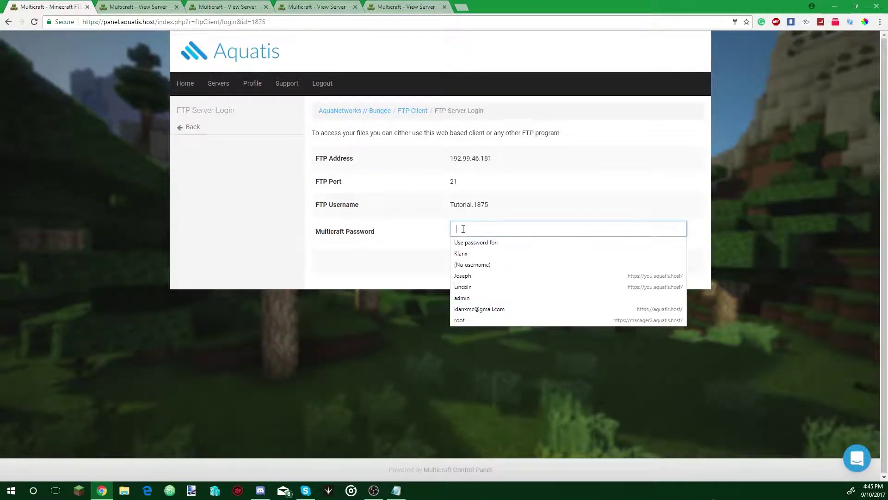
click(578, 221)
click(560, 260)
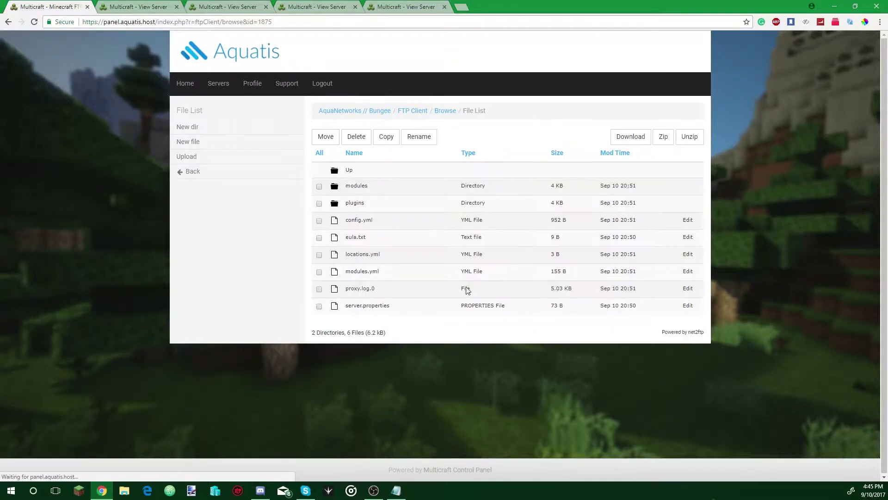
click(688, 220)
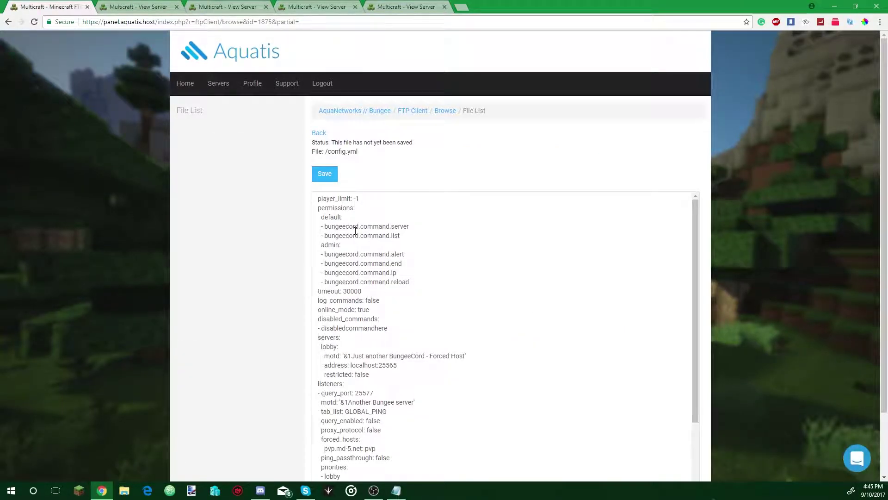
- Review the permissions and timeout entries, then change log_commands to true
drag(326, 152, 365, 154)
click(362, 200)
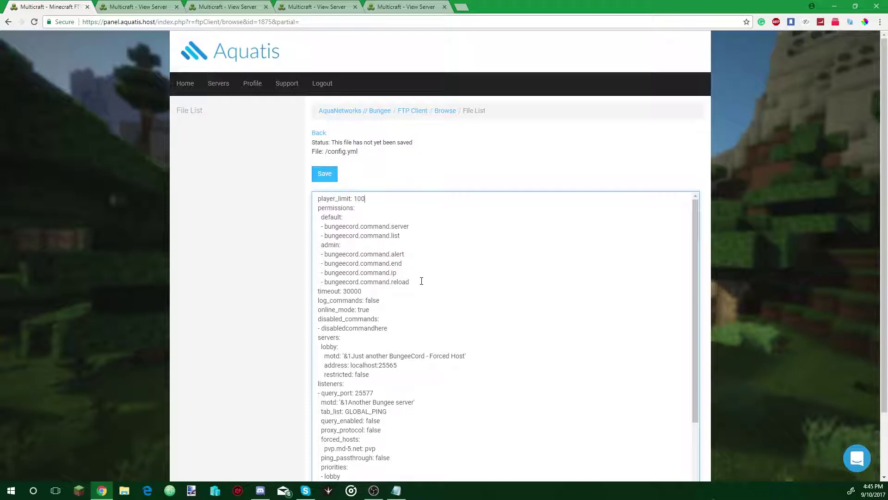
drag(422, 282, 314, 209)
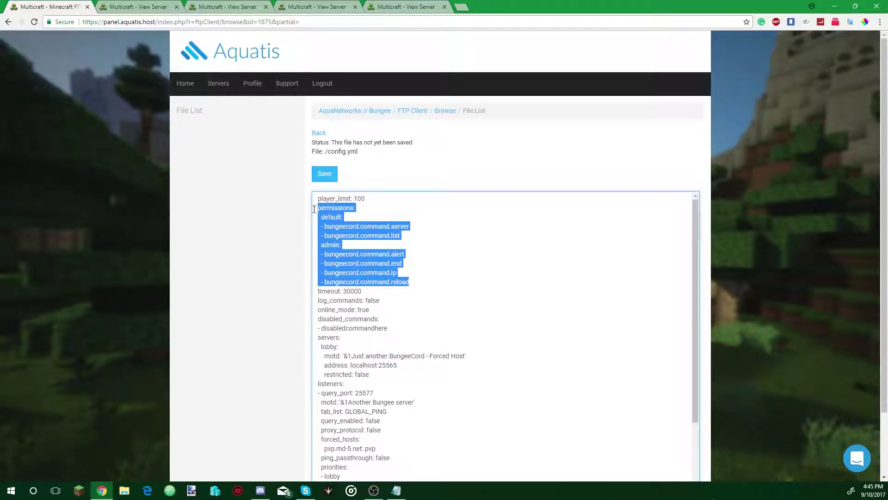
click(350, 236)
drag(425, 283, 306, 244)
drag(409, 227, 328, 221)
click(441, 238)
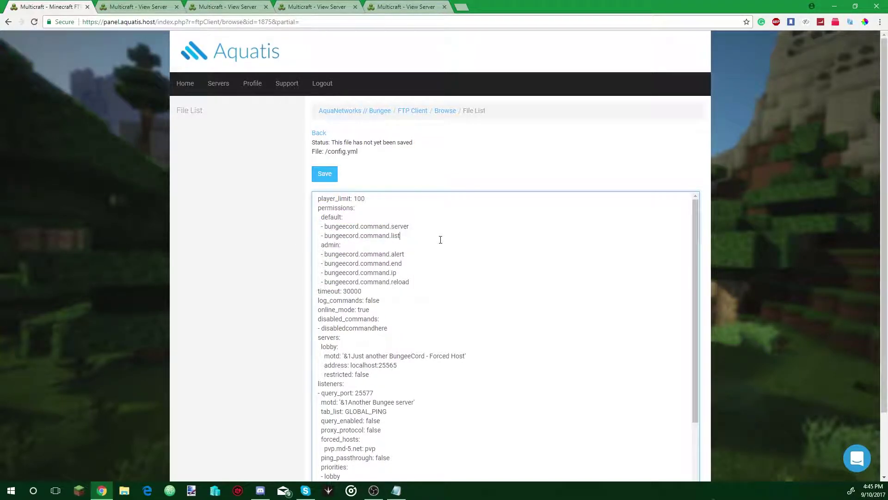
drag(696, 289, 697, 306)
drag(363, 265, 325, 266)
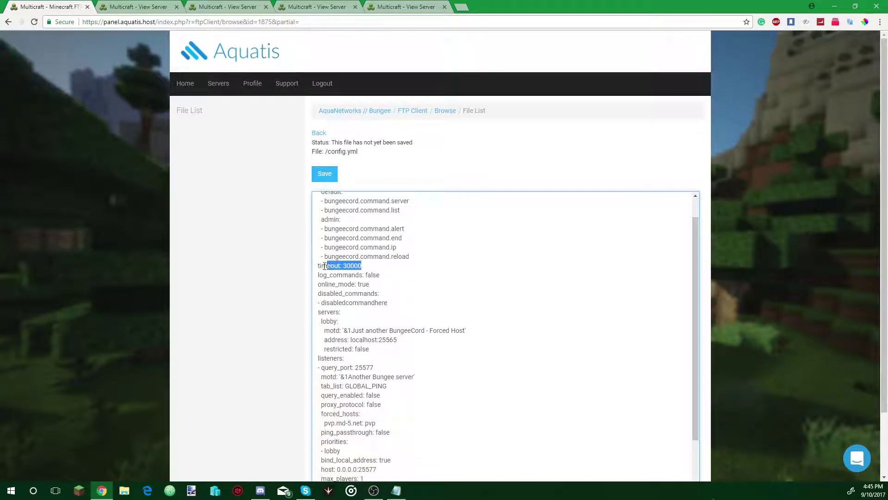
double_click(373, 274)
text(tru)
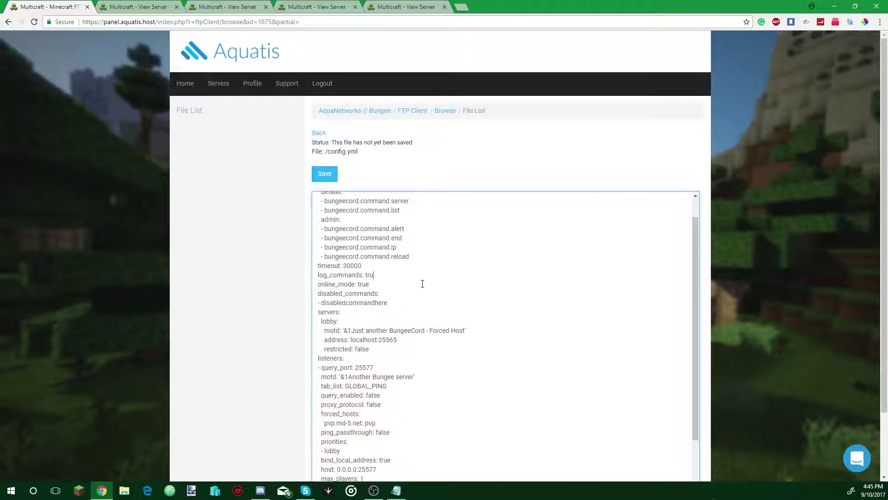
- Review the online_mode, lobby server and listener lines, then set ping_passthrough to true
drag(387, 303, 323, 289)
drag(384, 285, 321, 286)
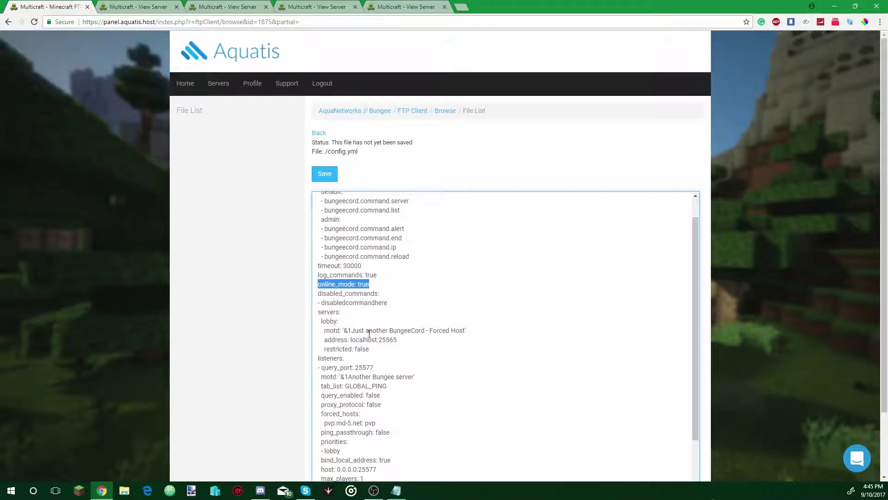
drag(379, 351, 317, 322)
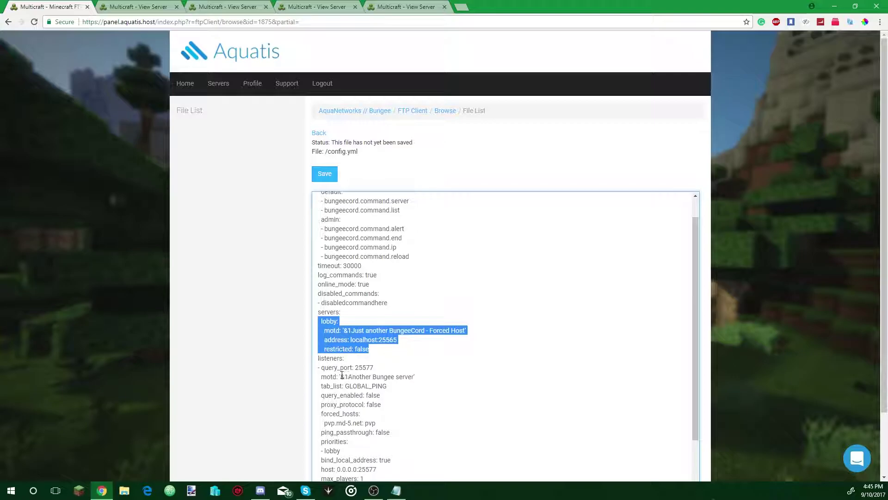
drag(319, 377, 420, 377)
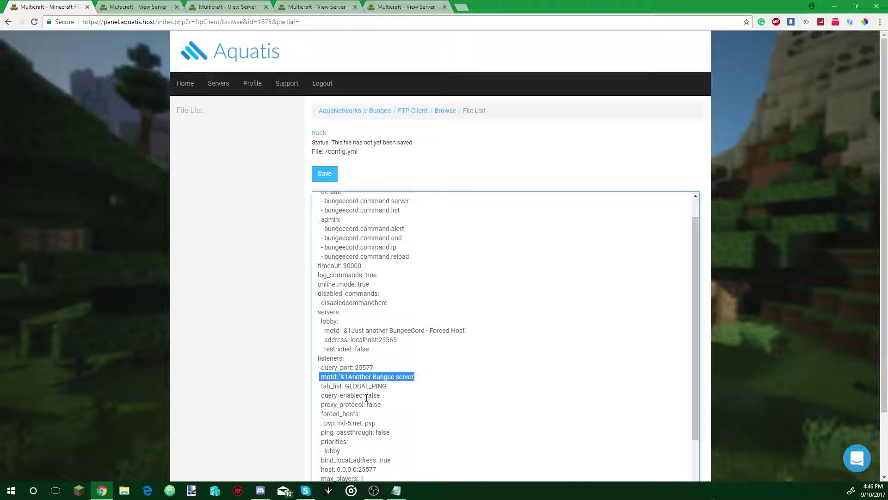
drag(695, 360, 693, 416)
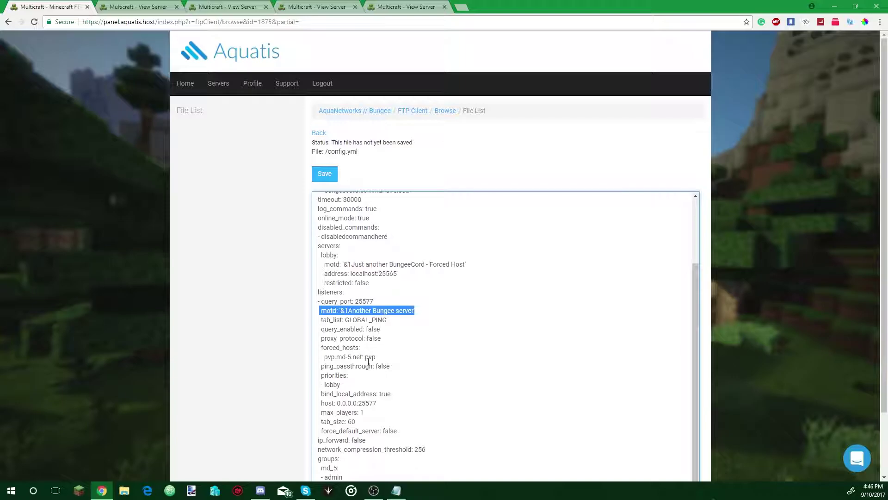
drag(376, 357, 323, 348)
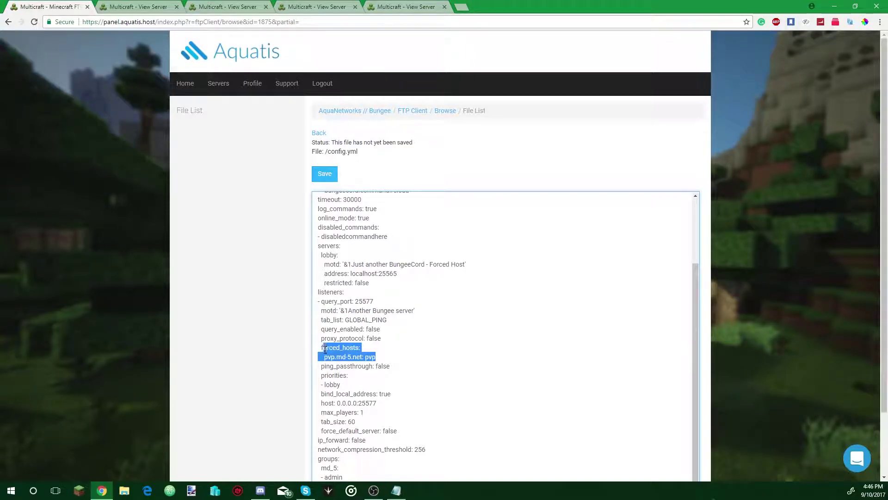
double_click(383, 366)
text(true)
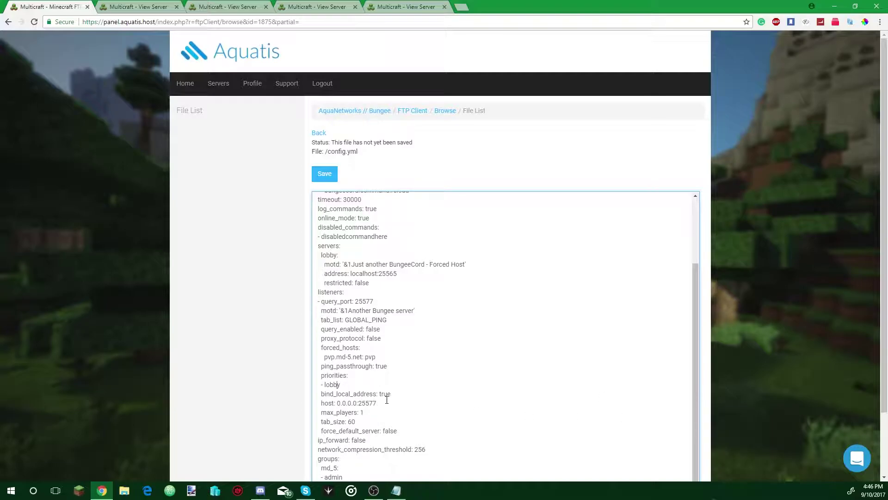
- Raise the listener's max_players from 1 to 100
scroll(643, 392, down, 1)
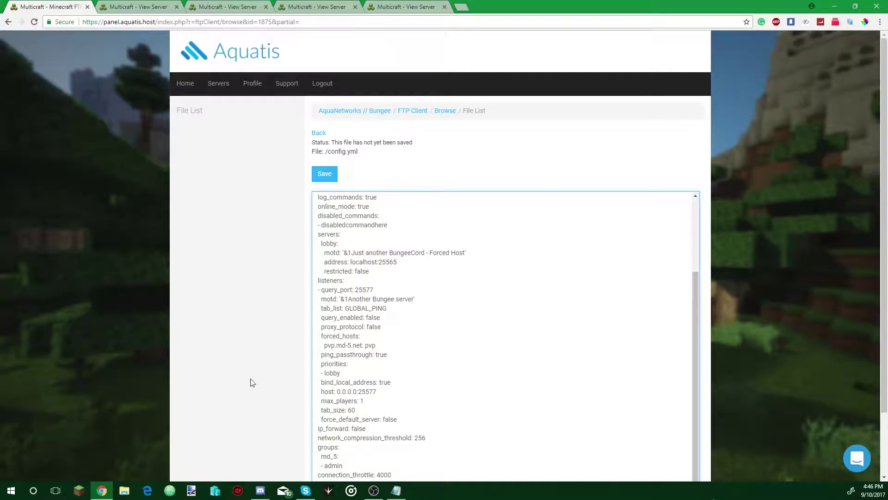
click(351, 373)
click(368, 402)
text(00)
double_click(390, 419)
- Set force_default_server and ip_forward to true
mouse_move(403, 419)
mouse_down()
mouse_move(335, 419)
mouse_move(398, 420)
mouse_up()
double_click(390, 419)
text(true)
double_click(357, 429)
text(true)
- Replace md_5 in the admin group with the owner's player name
scroll(438, 352, down, 2)
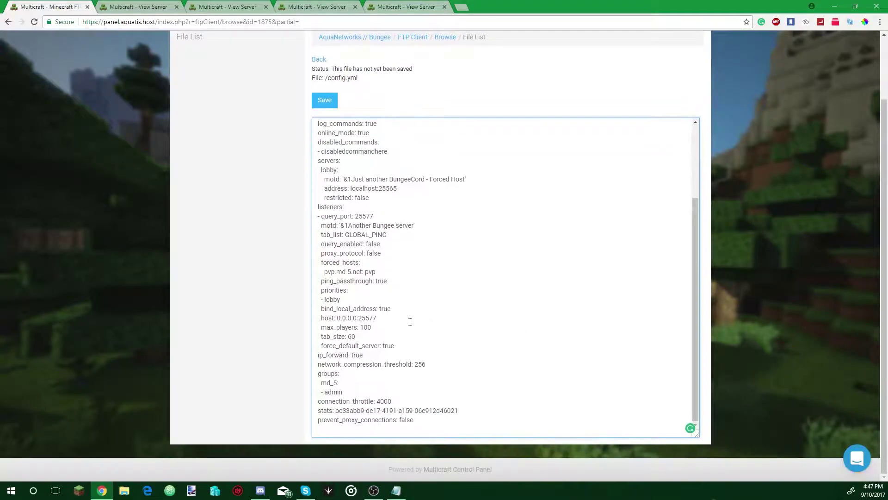
double_click(330, 382)
text(Klanx:)
drag(339, 410, 485, 415)
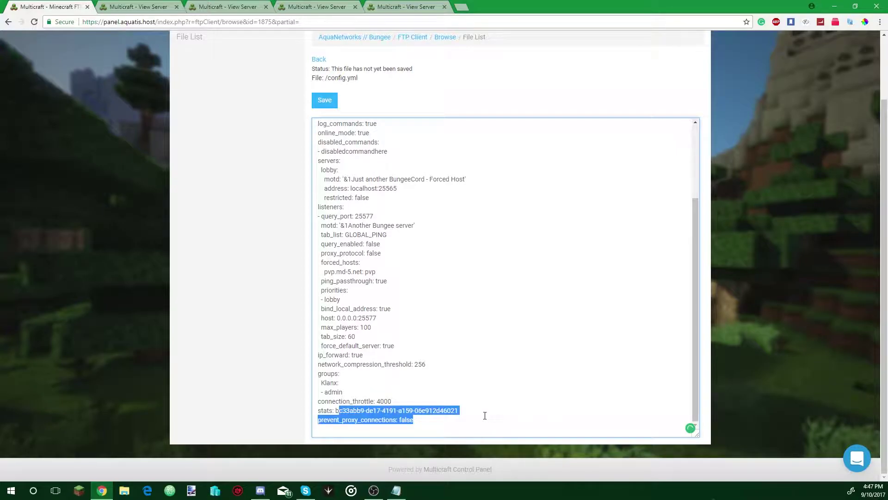
double_click(406, 420)
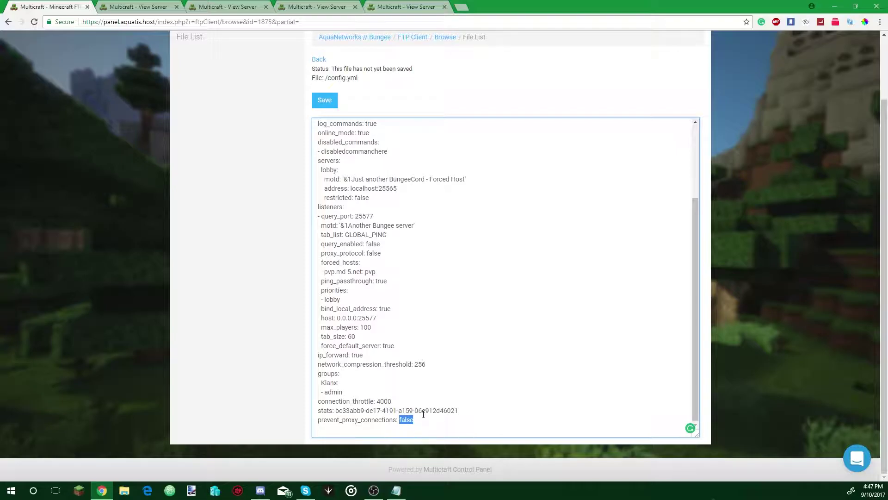
- Place the Notepad server address notes beside the config editor
scroll(417, 401, up, 3)
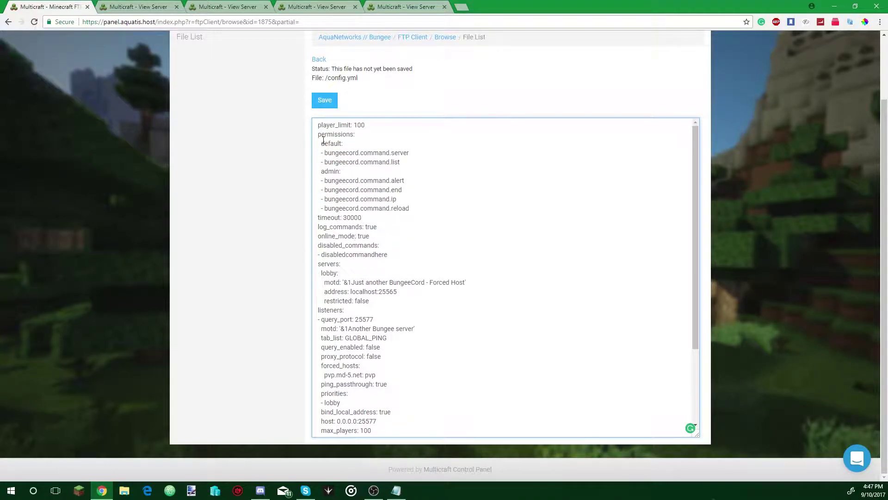
click(396, 490)
drag(413, 119, 616, 192)
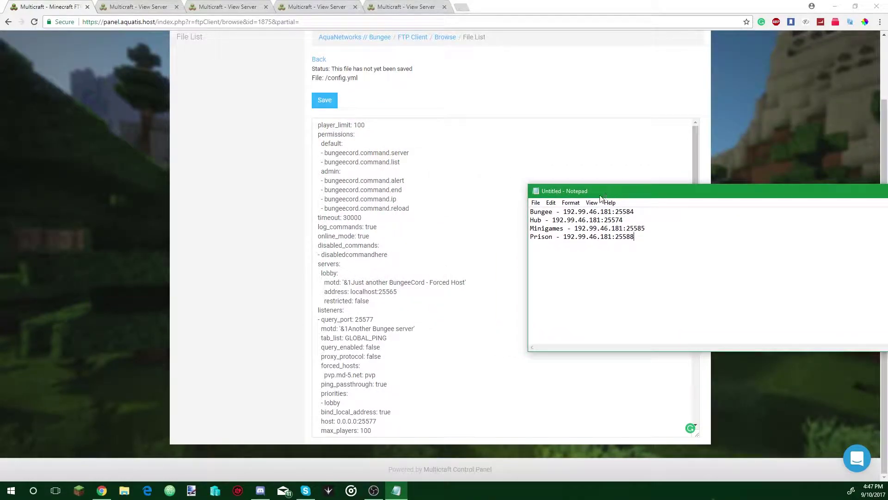
click(321, 273)
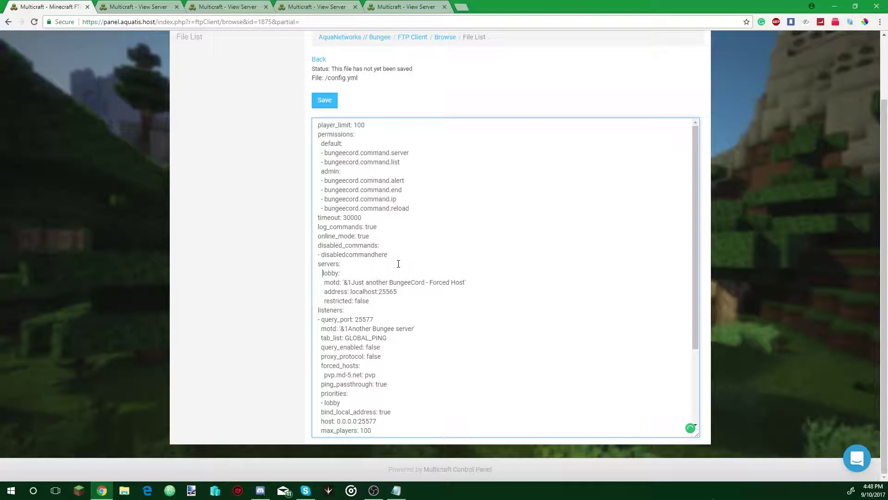
- Remove stray spaces around the lobby block, motd line and listeners line
key(BackSpace)
key(Down)
key(Right)
key(Right)
key(Right)
key(Right)
key(Right)
key(Right)
key(Right)
key(Right)
key(Right)
key(Right)
key(Left)
key(Left)
key(BackSpace)
key(Down)
key(Down)
key(Down)
key(Down)
click(316, 311)
key(BackSpace)
- Copy the lobby server block and paste it twice below the original
drag(369, 300, 313, 272)
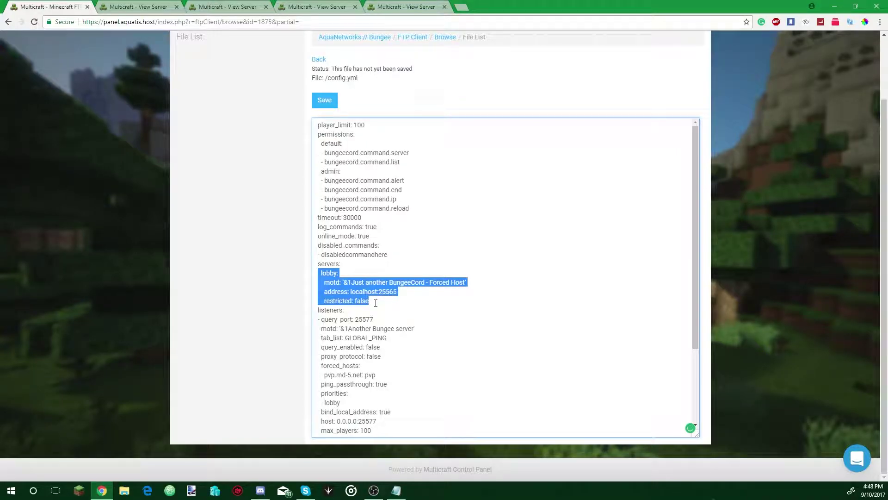
key(Right)
key(shift+Up)
key(shift+Up)
key(shift+Up)
key(shift+Home)
key(ctrl+c)
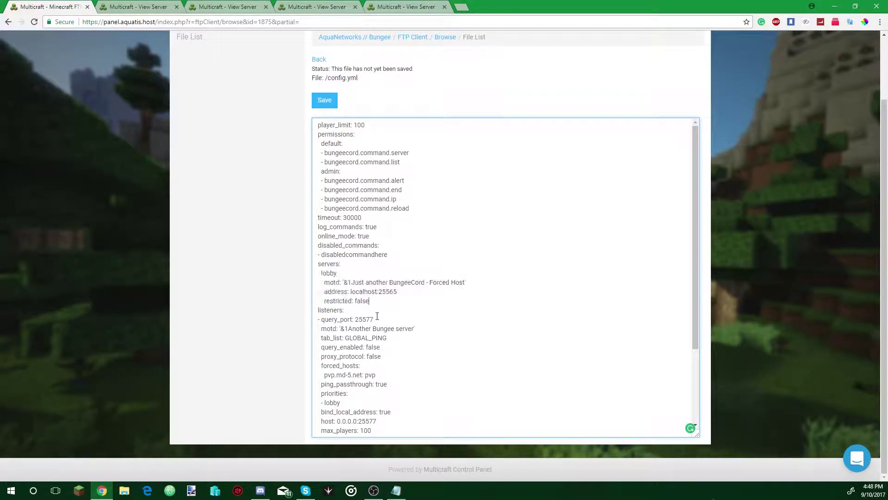
key(Return)
key(ctrl+v)
key(Return)
key(ctrl+v)
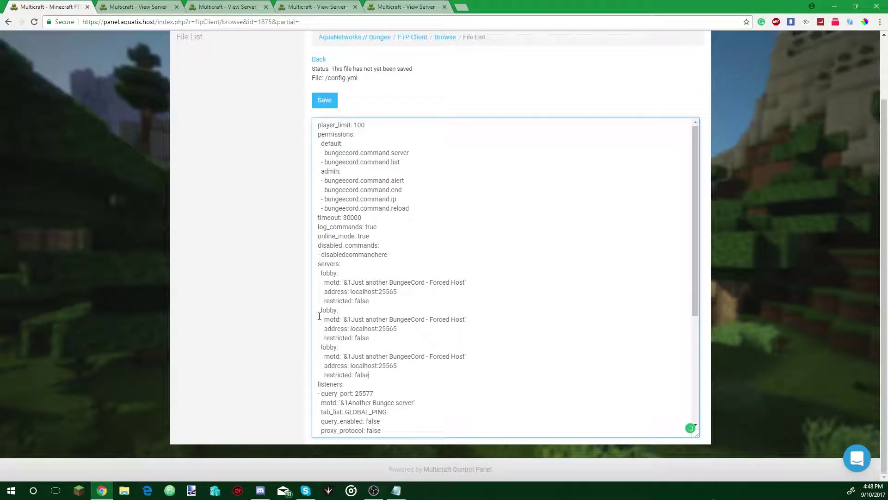
- Check the indentation of the three lobby entries
click(320, 310)
key(Up)
key(Up)
key(Up)
key(Up)
key(Home)
key(Down)
key(Down)
key(Home)
key(Right)
key(Left)
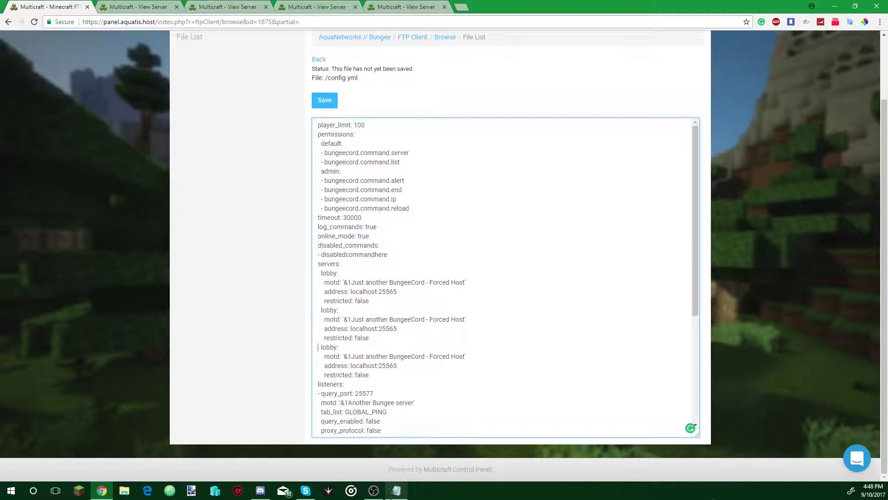
- Arrange the browser and the Notepad address notes side by side
drag(477, 6, 0, 83)
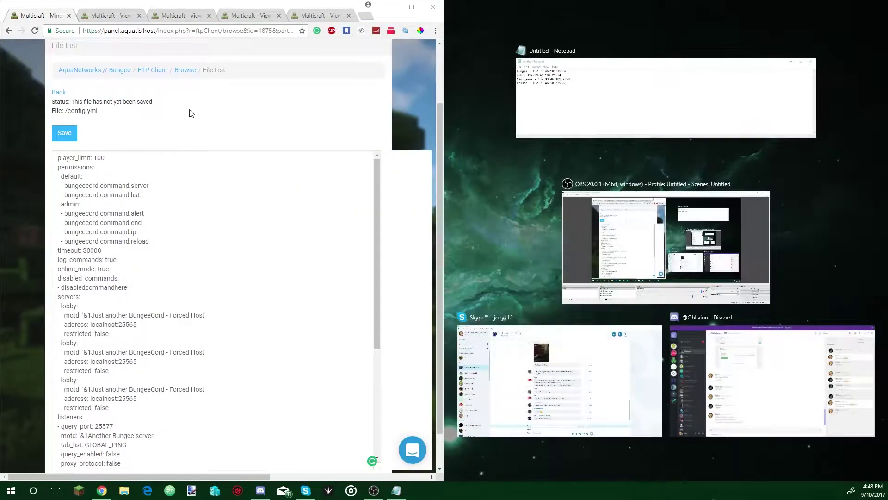
click(596, 109)
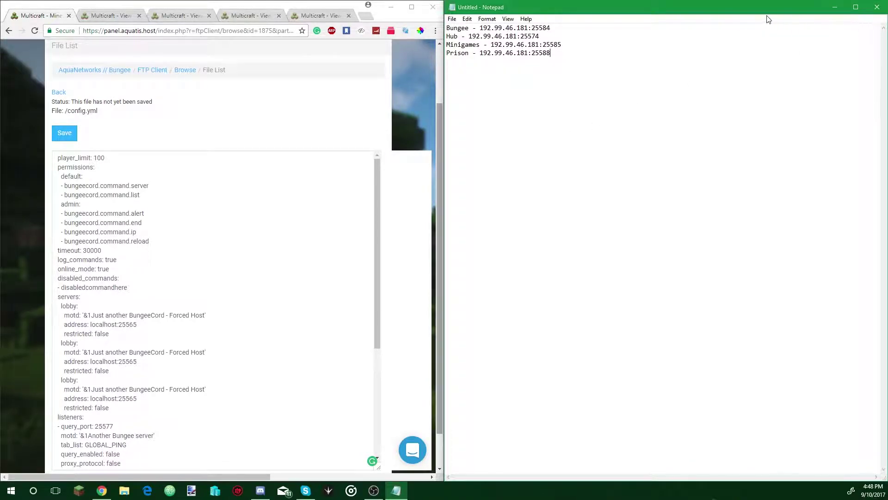
click(412, 7)
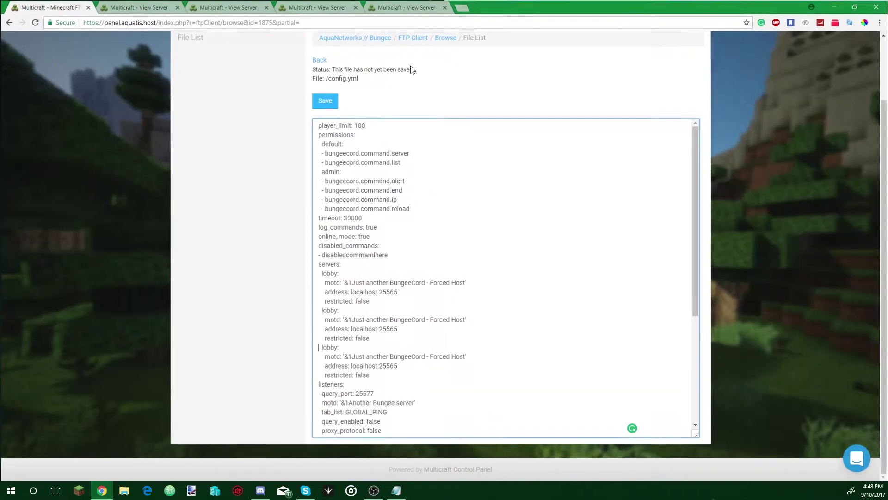
click(396, 490)
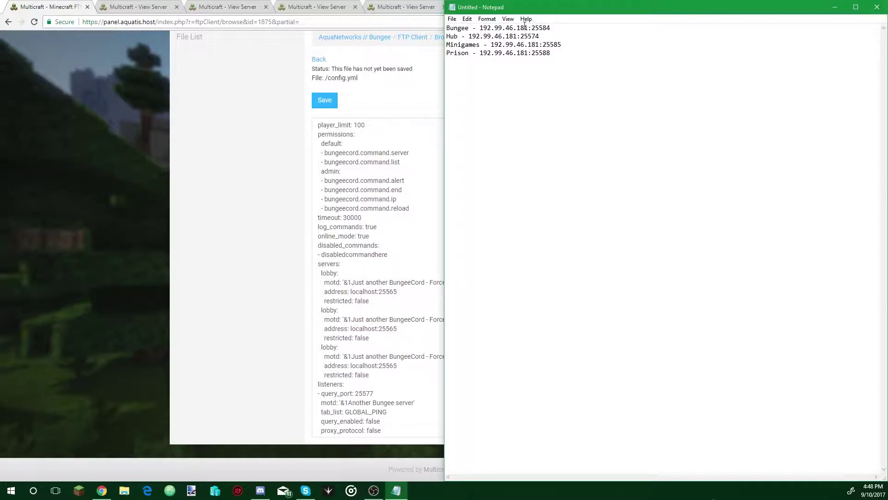
- Rename the first lobby entry to Hub with address 192.99.46.181:25574
drag(540, 38, 470, 32)
key(ctrl+c)
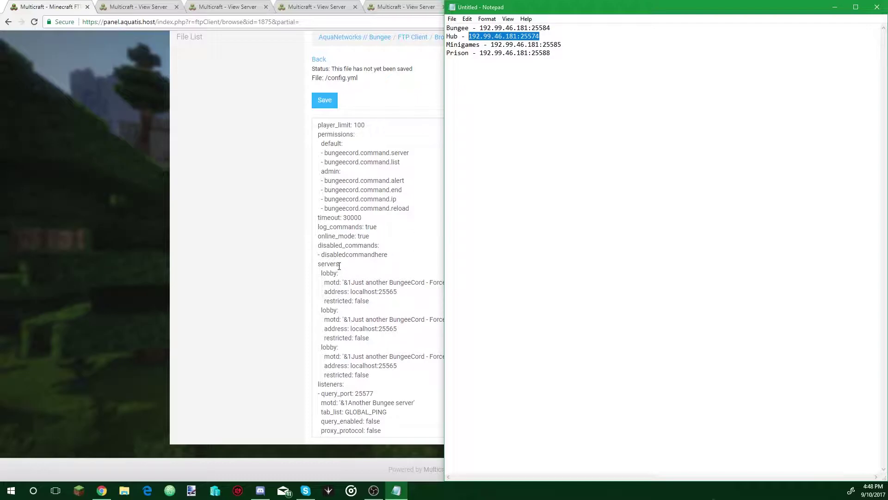
click(339, 266)
double_click(330, 273)
text(Hub)
drag(399, 291, 352, 291)
key(ctrl+v)
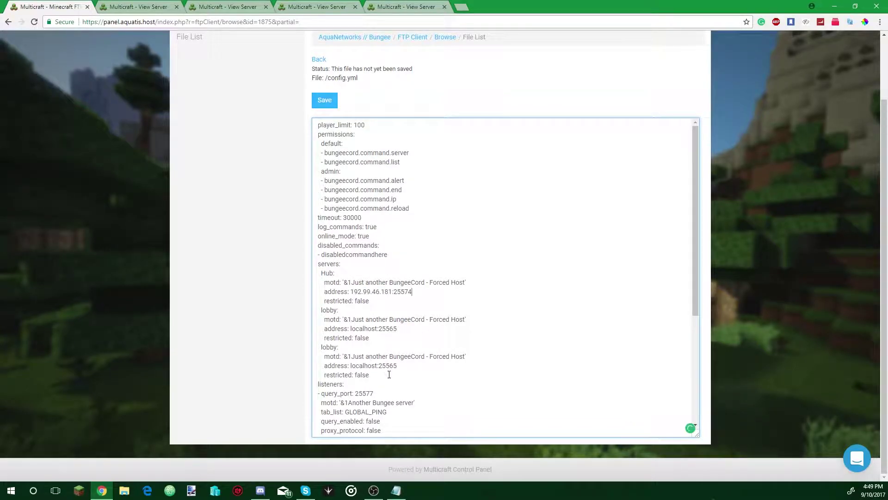
- Rename the second entry to Minigames with address 192.99.46.181:25585
click(396, 490)
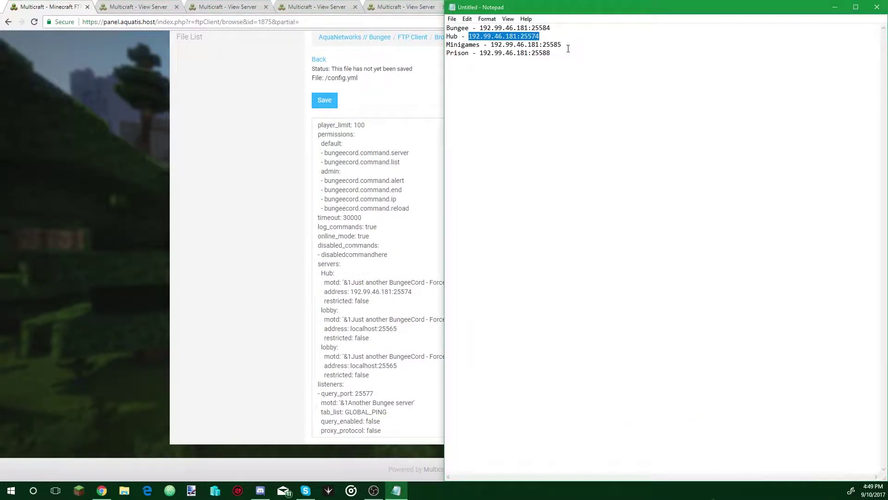
drag(562, 44, 491, 44)
key(ctrl+c)
drag(351, 328, 402, 332)
key(ctrl+v)
double_click(329, 310)
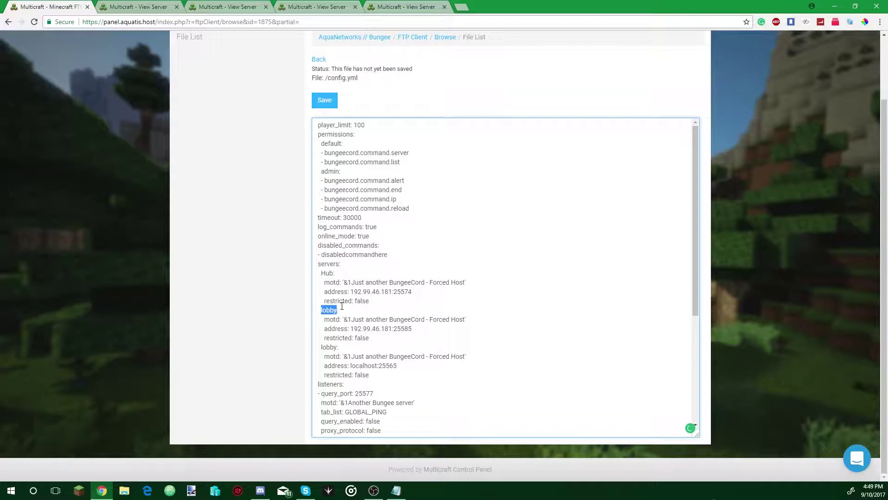
text(Minigames:)
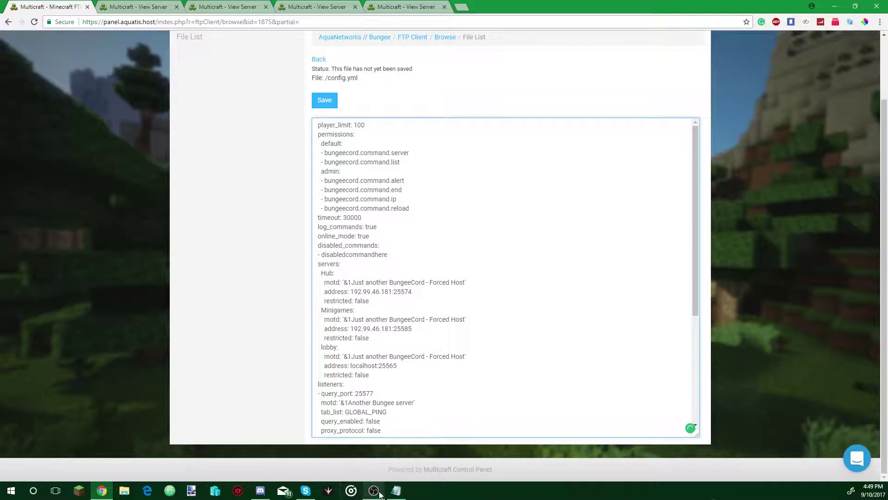
- Rename the third entry to Prison with address 192.99.46.181:25588
click(396, 491)
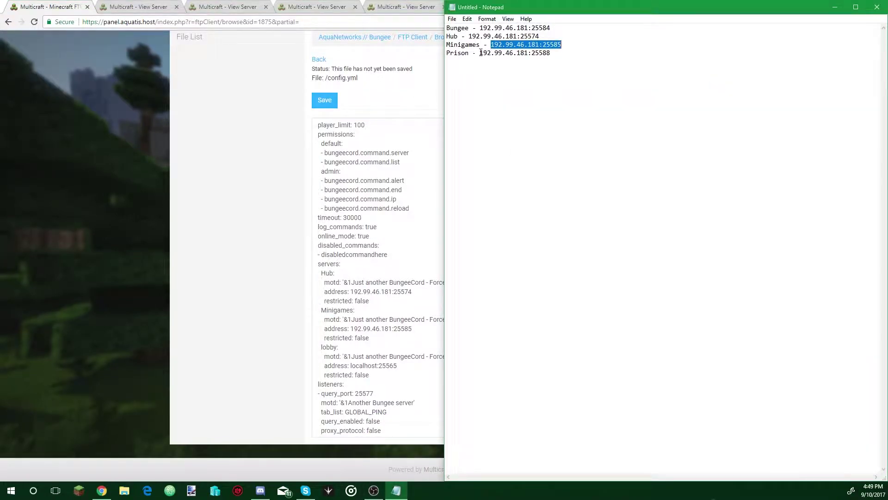
drag(480, 52, 568, 65)
key(ctrl+c)
click(330, 311)
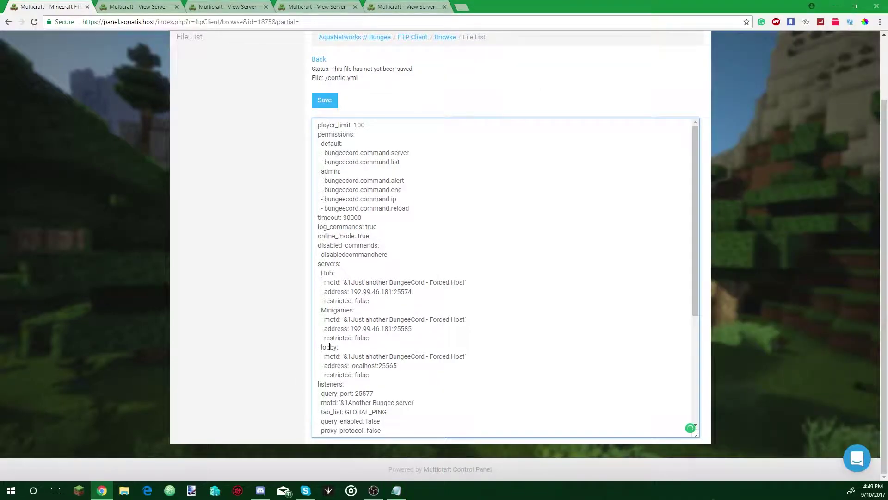
double_click(330, 347)
text(Prison:)
drag(396, 365, 352, 364)
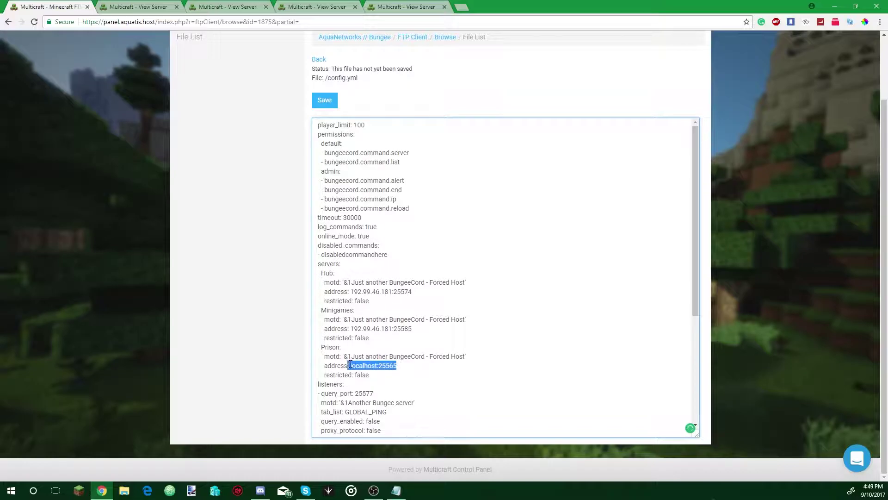
drag(349, 364, 352, 364)
key(ctrl+v)
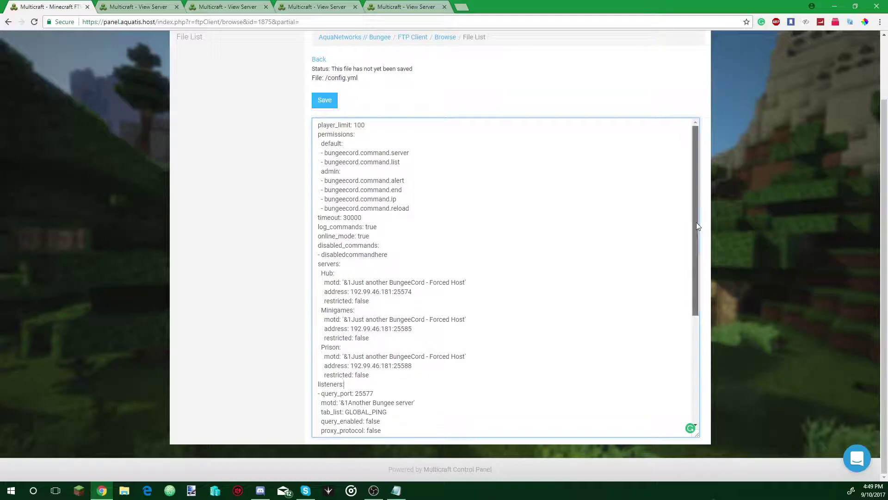
- Replace '- lobby' under priorities with '- Hub'
drag(696, 222, 678, 293)
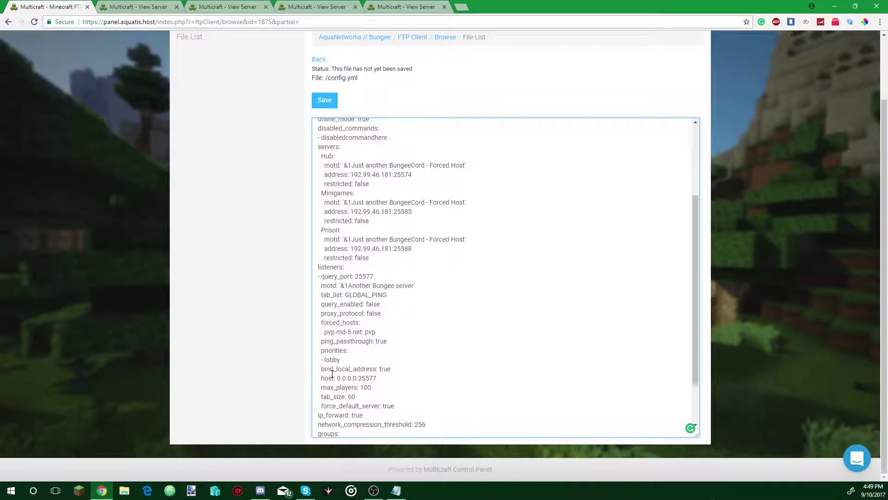
double_click(331, 158)
key(ctrl+c)
double_click(334, 360)
key(ctrl+v)
- Add two more aligned '- Hub' priority lines below the first
double_click(330, 359)
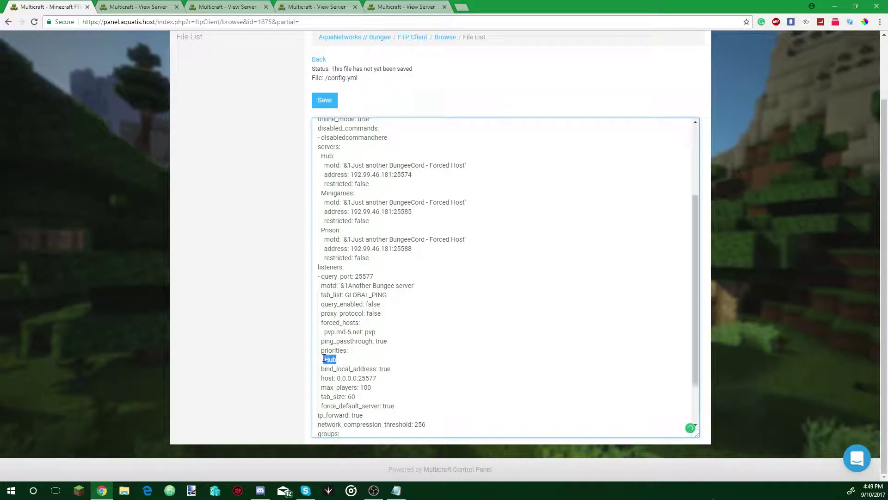
click(349, 361)
key(Return)
text(- Hub)
key(Return)
text(- Hub)
click(316, 372)
click(318, 380)
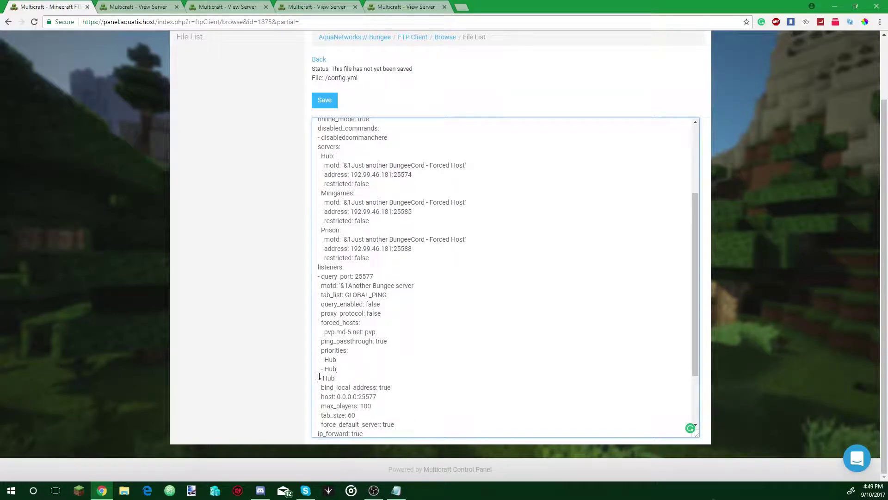
click(320, 377)
- Change the second and third priority entries to Minigames and Prison
double_click(334, 192)
key(ctrl+c)
double_click(330, 369)
key(ctrl+v)
double_click(330, 230)
click(330, 378)
double_click(331, 378)
key(ctrl+v)
- Check the Hub, Minigames and Prison priority lines, restoring two lines after an accidental deletion
double_click(331, 360)
double_click(345, 369)
double_click(334, 377)
click(362, 381)
drag(361, 379, 301, 372)
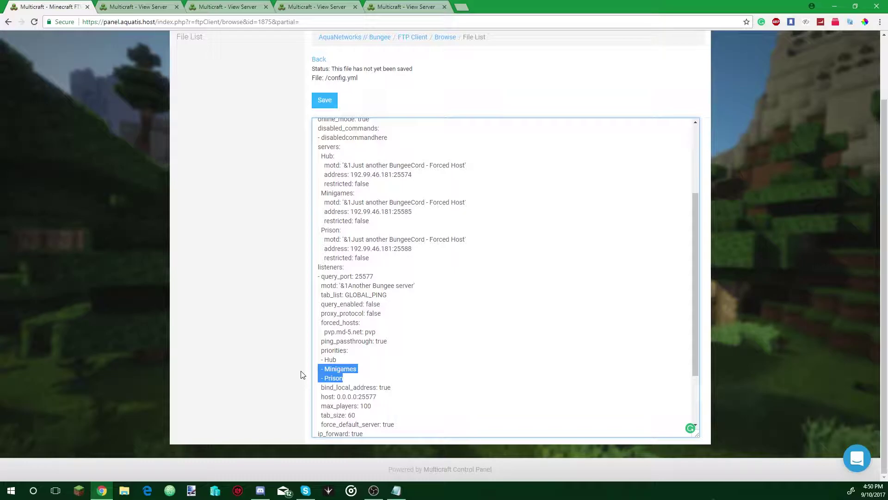
key(BackSpace)
key(BackSpace)
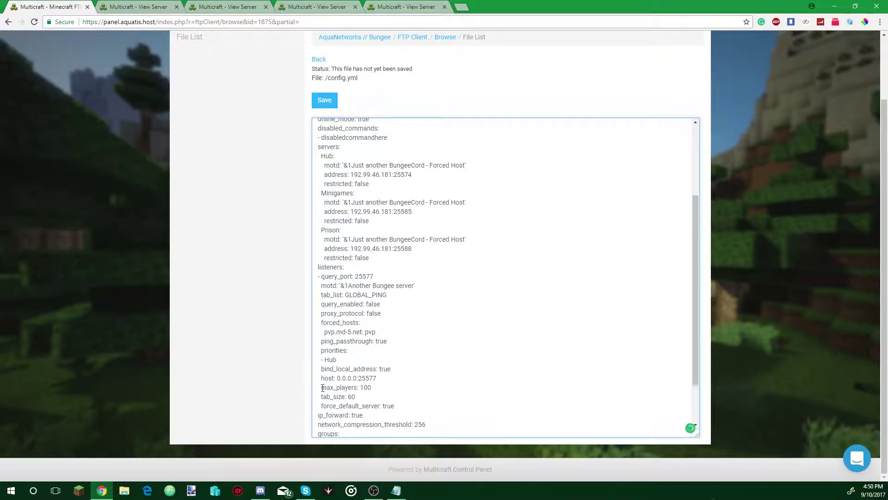
key(ctrl+z)
key(ctrl+z)
click(332, 373)
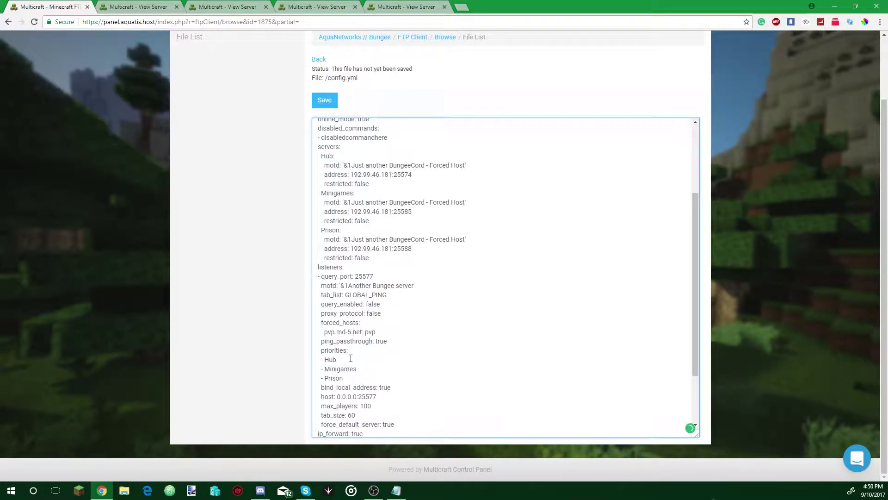
- Change the forced host address from pvp.md-5.net to minigames.aquatis.host
double_click(331, 331)
drag(321, 322, 361, 322)
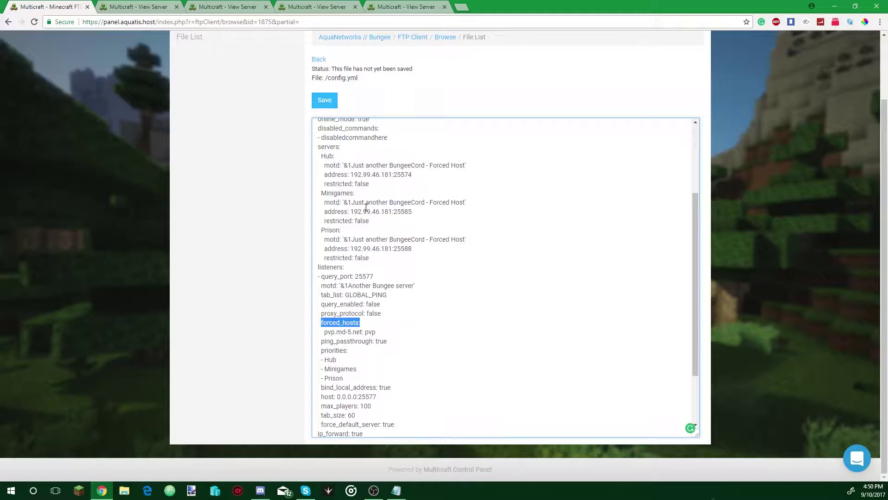
click(347, 332)
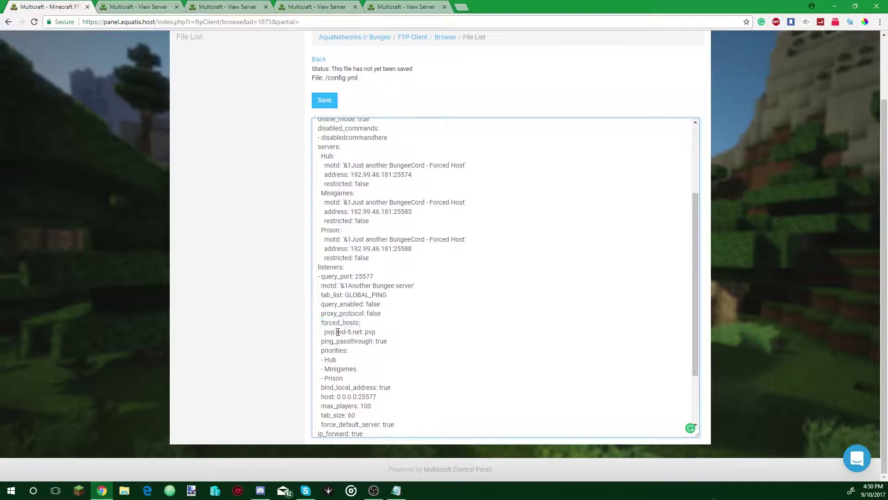
drag(325, 332, 363, 333)
text(man)
key(BackSpace)
key(BackSpace)
text(inigames.aquatis.host)
- Point the forced host at the Minigames server instead of pvp
double_click(332, 196)
drag(323, 332, 393, 334)
double_click(402, 332)
key(ctrl+v)
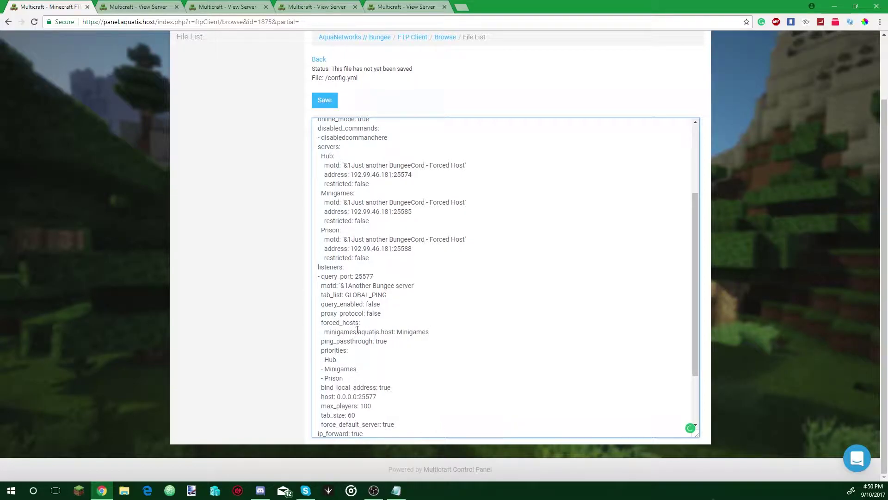
click(326, 331)
drag(329, 331, 395, 333)
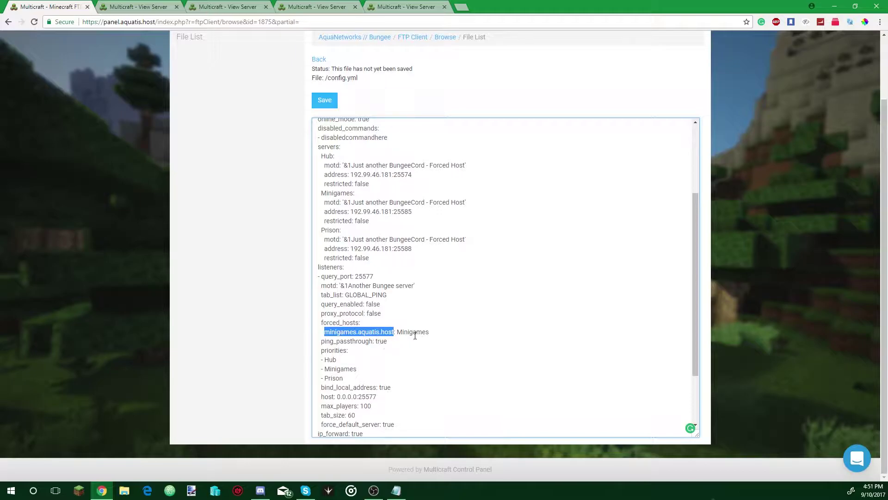
- Undo the target change and delete the whole forced host entry line
click(416, 335)
double_click(409, 332)
click(430, 332)
key(ctrl+z)
key(ctrl+z)
key(ctrl+z)
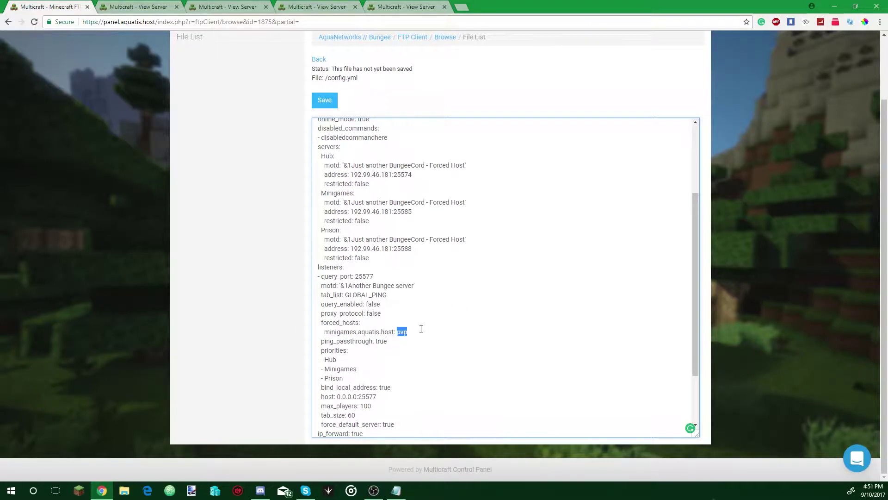
drag(408, 332, 301, 332)
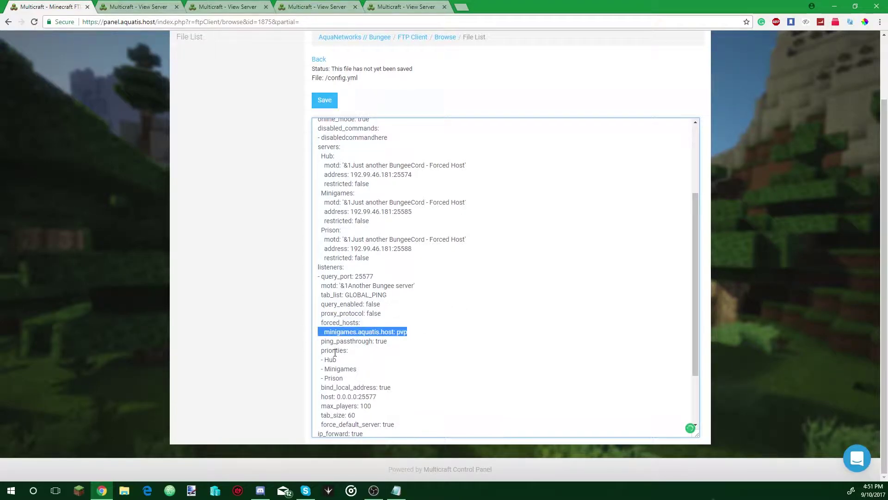
key(BackSpace)
key(BackSpace)
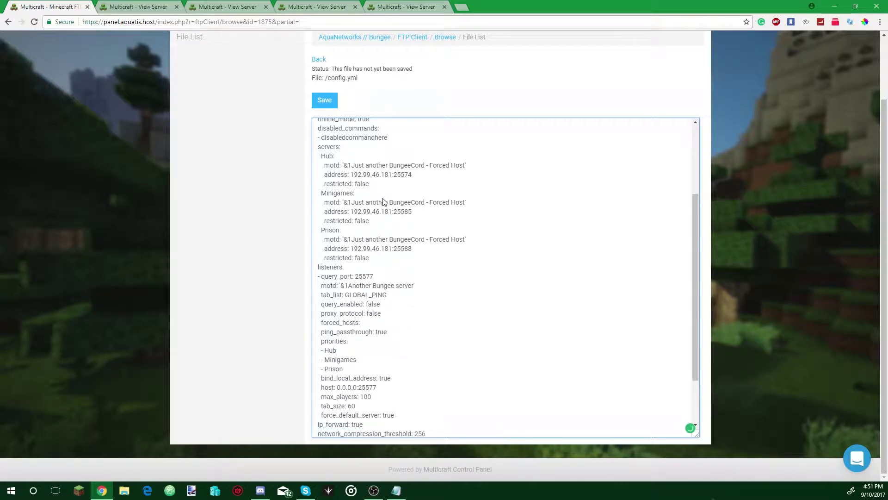
- Replace the listener host 0.0.0.0:25577 with the Bungee address 192.99.46.181:25584
scroll(399, 227, down, 3)
key(ctrl+s)
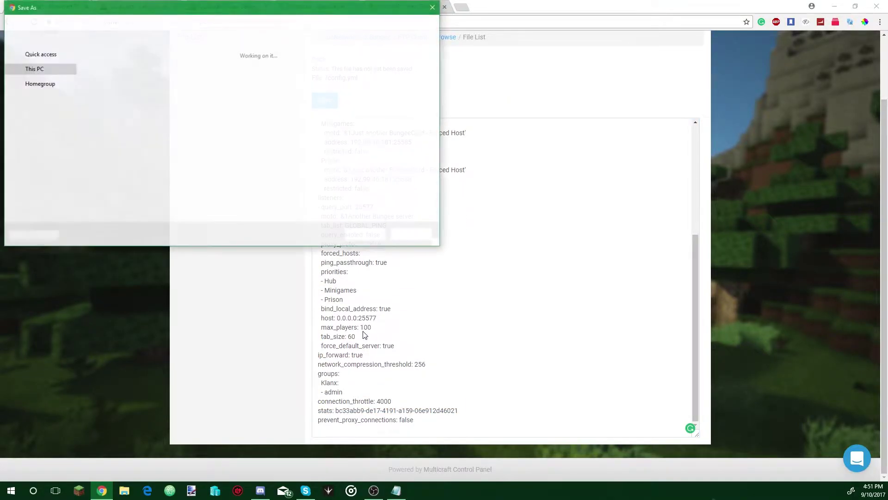
click(415, 234)
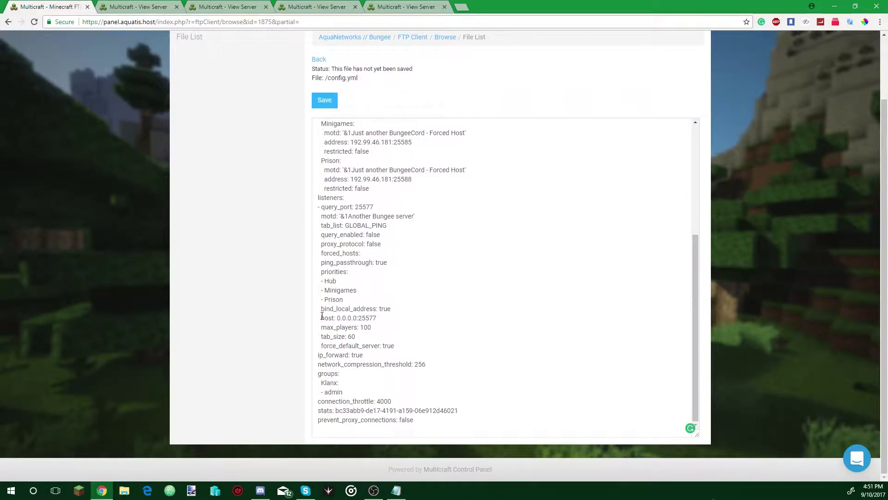
click(397, 490)
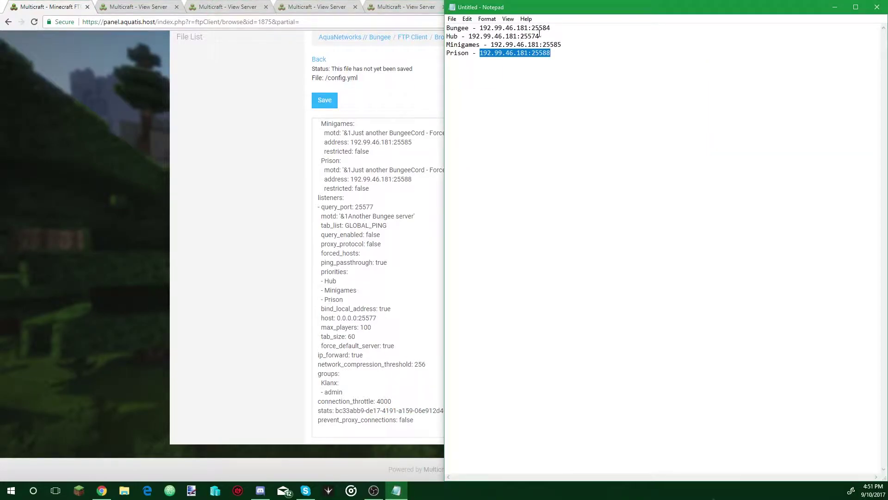
drag(551, 28, 480, 28)
drag(381, 317, 337, 317)
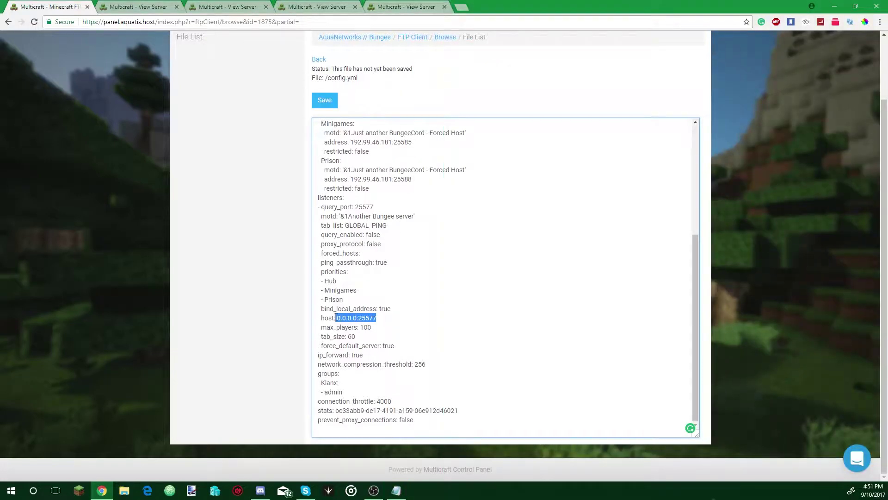
key(ctrl+v)
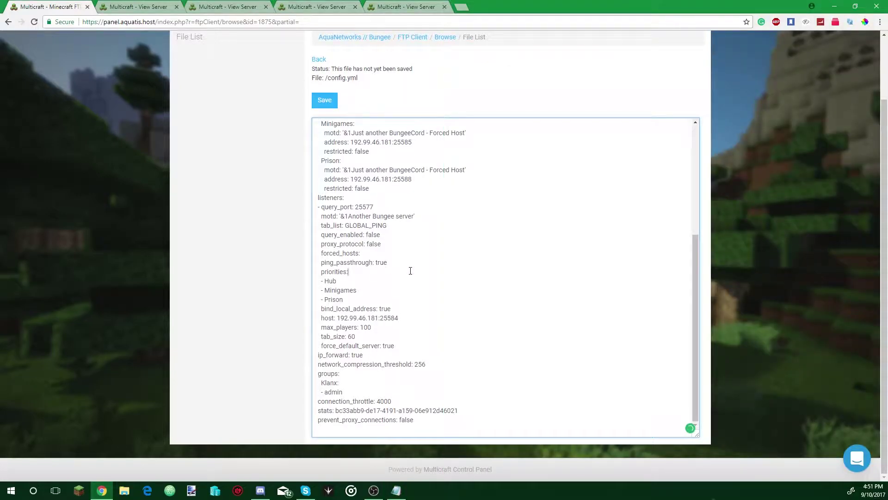
scroll(411, 238, up, 4)
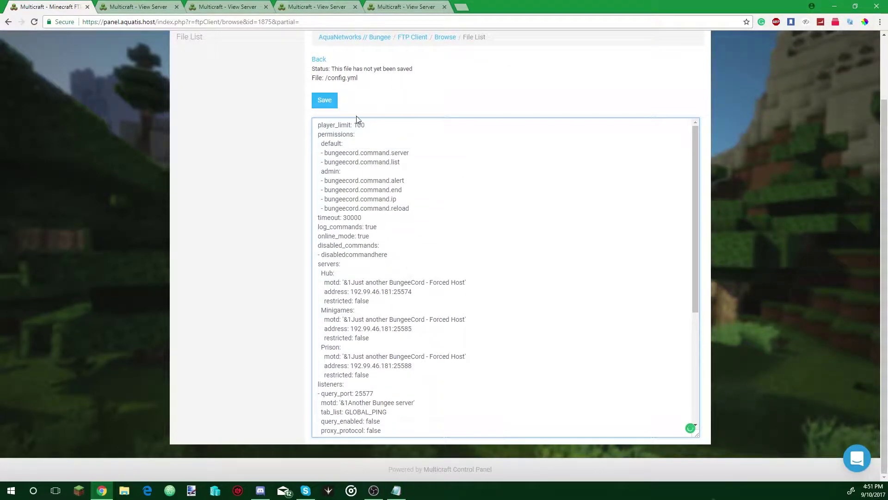
scroll(409, 207, down, 4)
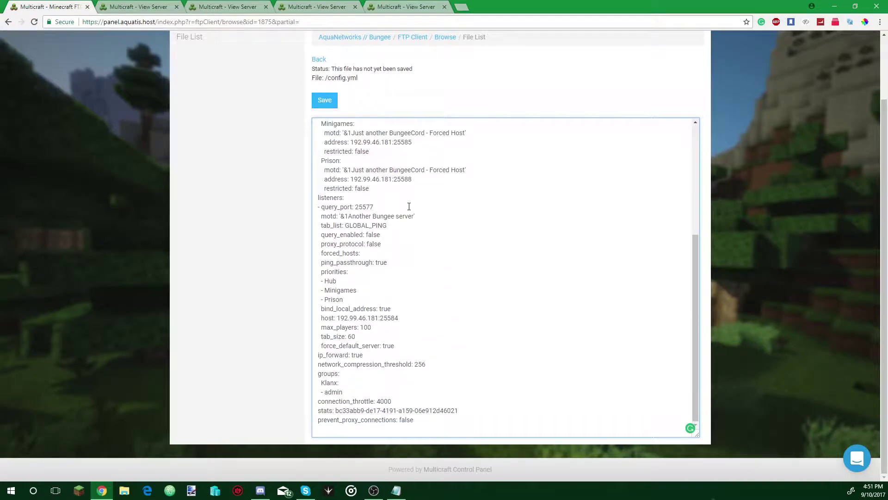
- Save config.yml, start the AquaNetworks // Bungee proxy and view its console
click(328, 105)
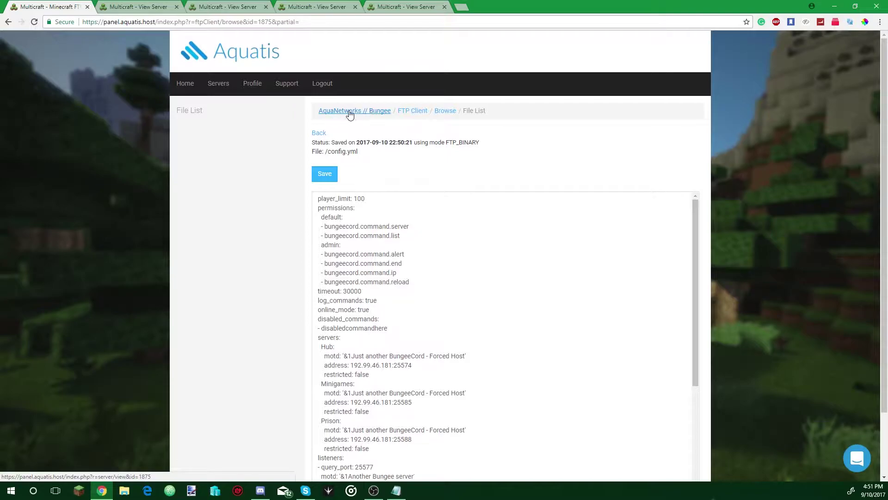
middle_click(345, 114)
click(222, 7)
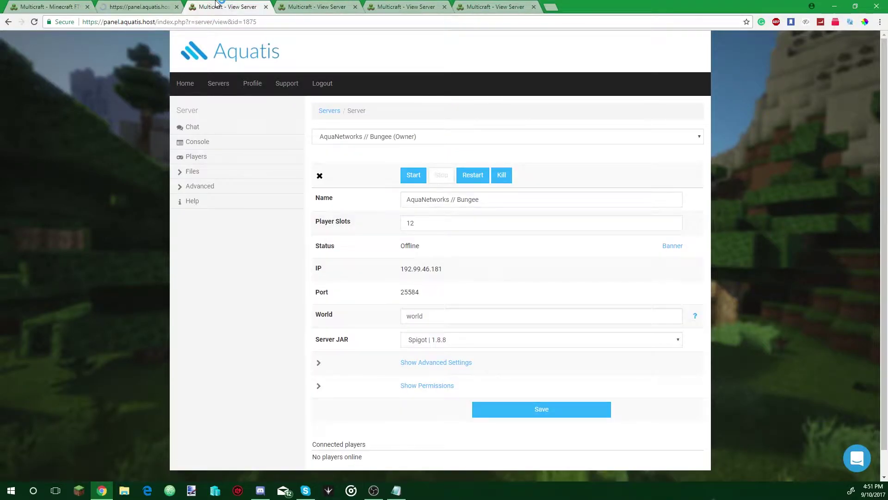
click(265, 6)
click(139, 7)
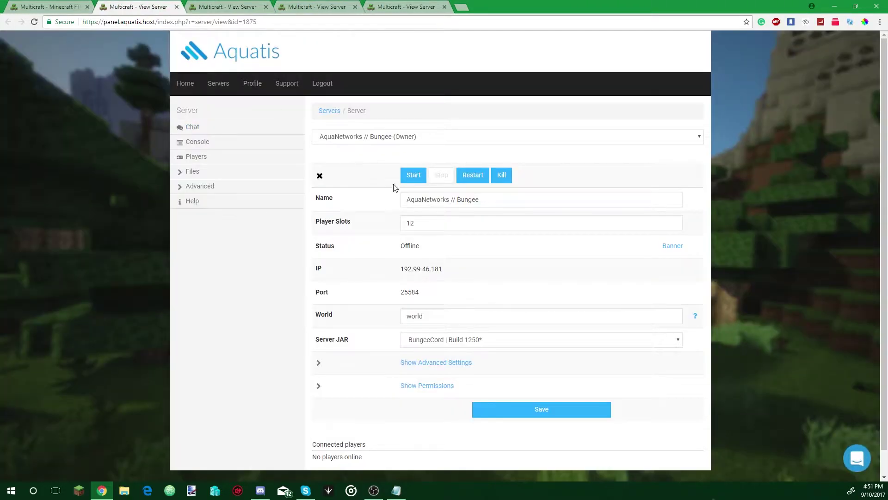
click(415, 178)
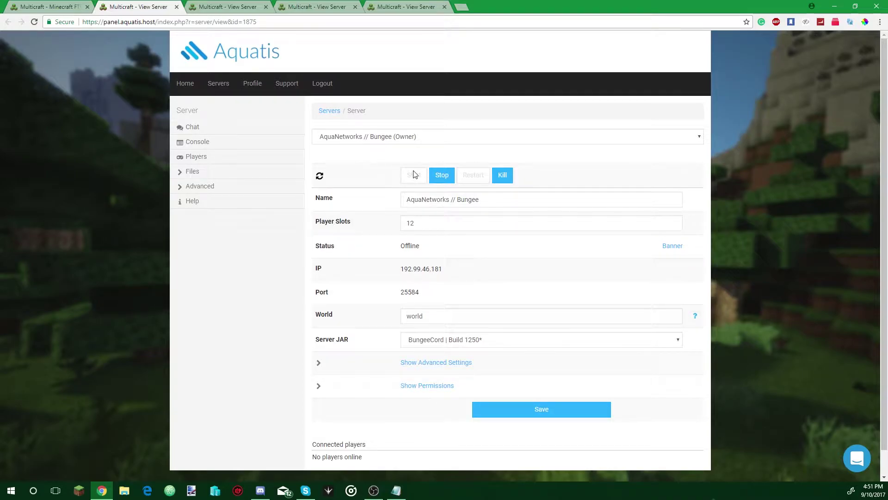
click(235, 147)
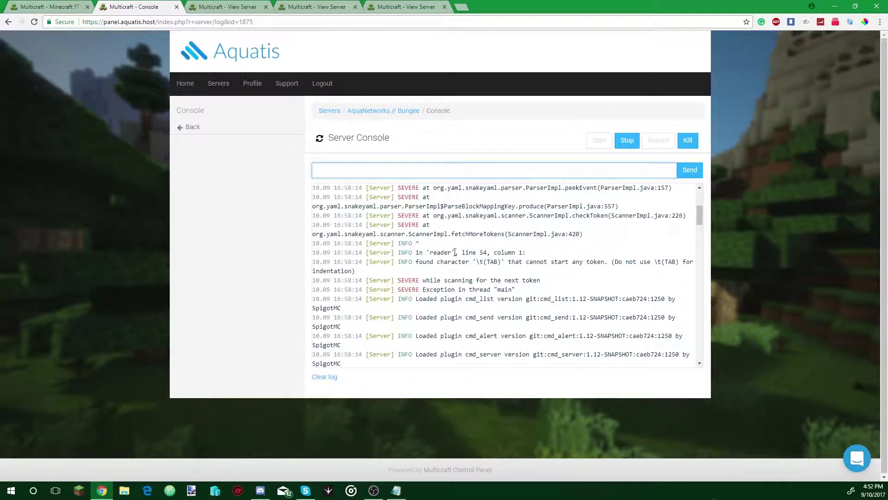
- Cycle through the Prison, Minigames, Hub and Bungee pages back to the config.yml editor
click(47, 7)
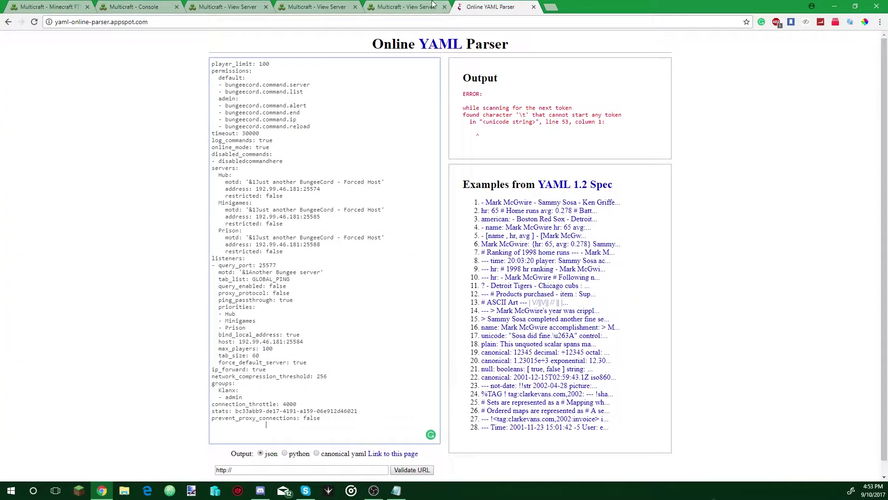
click(433, 6)
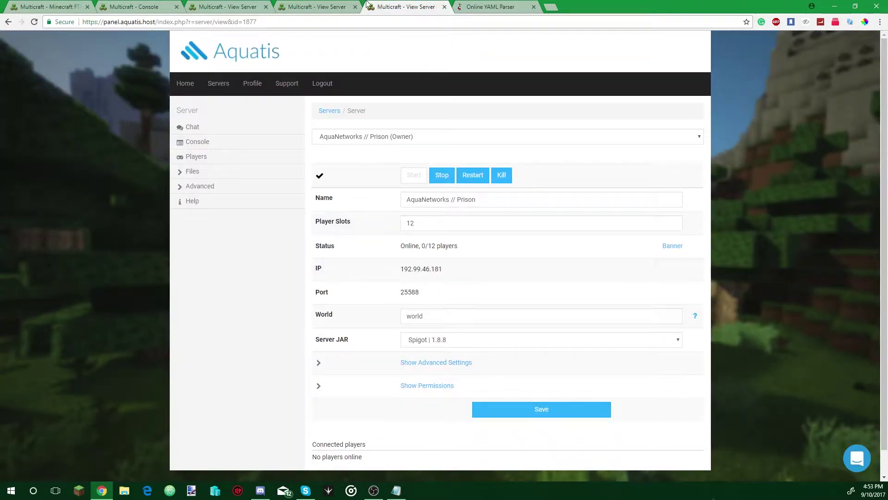
click(324, 6)
click(234, 7)
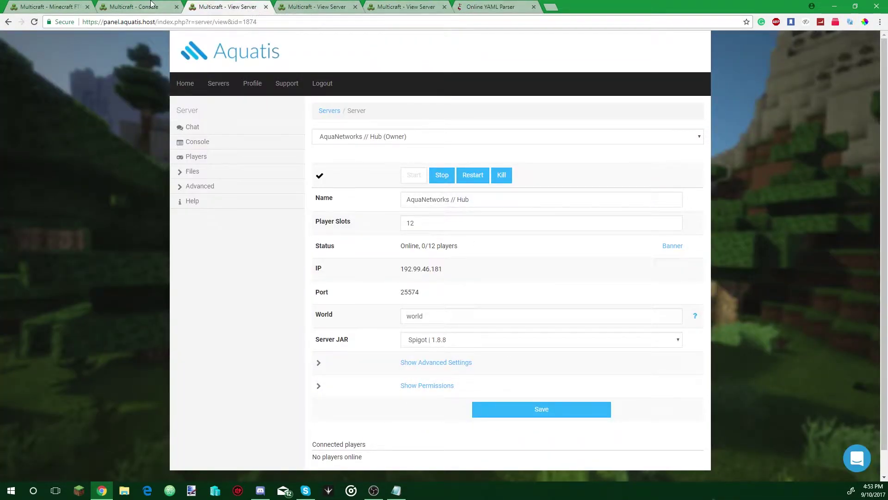
click(138, 7)
click(74, 6)
- Remove config.yml's trailing blank line, re-save it, and clear the Bungee console log
scroll(613, 318, down, 2)
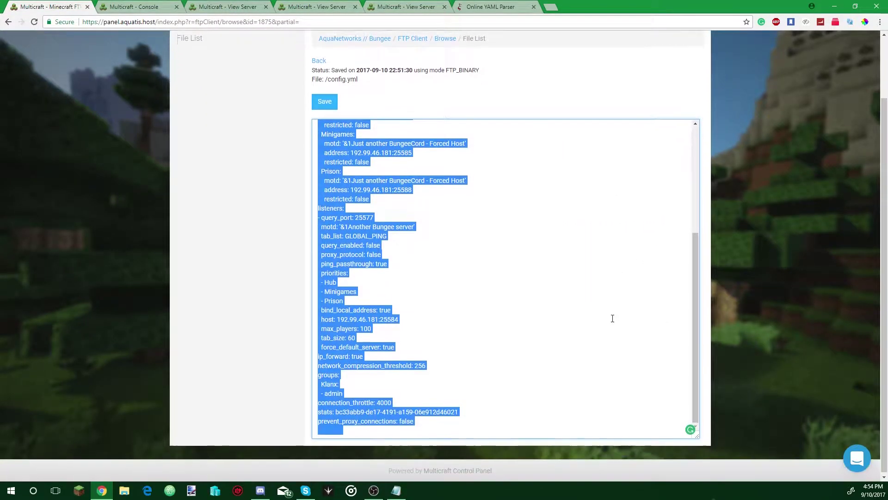
click(352, 435)
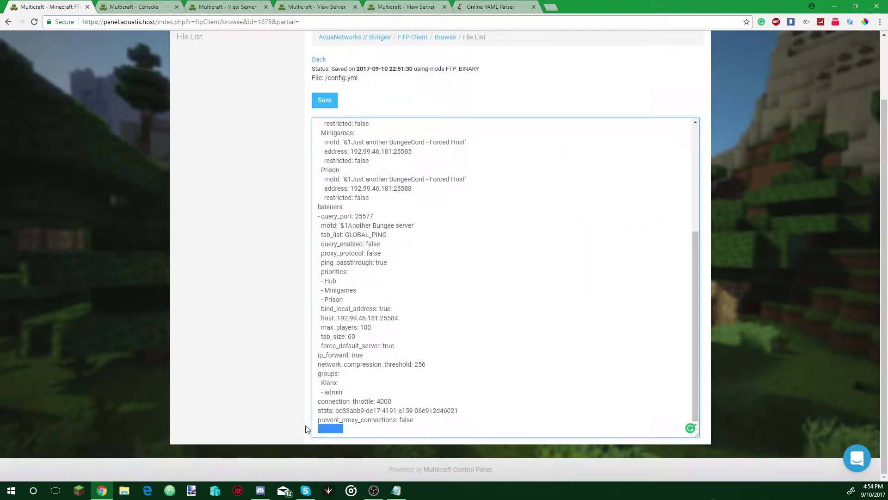
key(BackSpace)
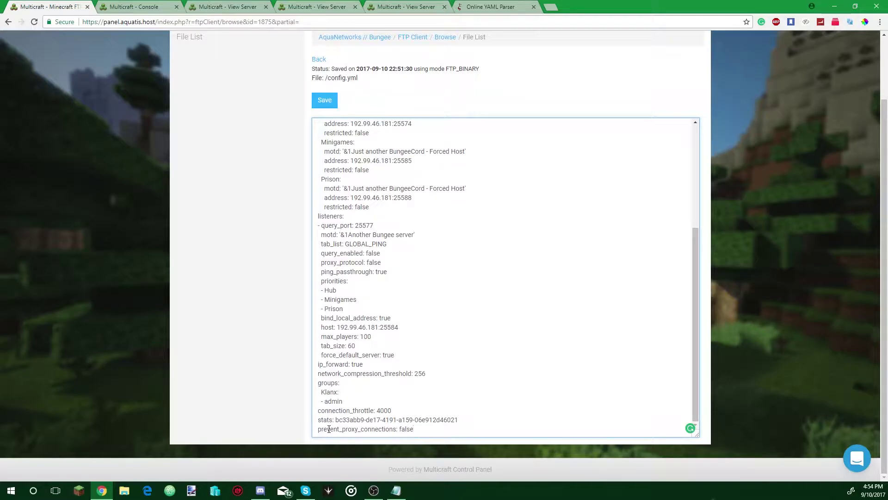
click(326, 98)
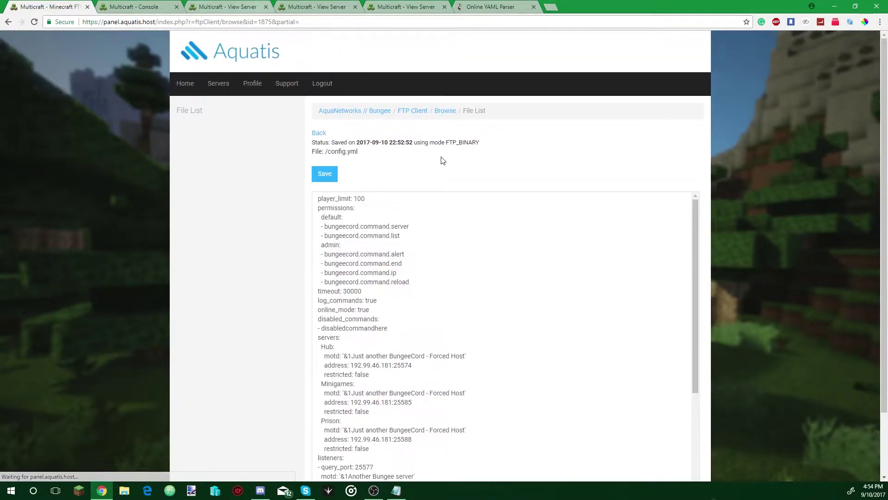
key(ctrl+Tab)
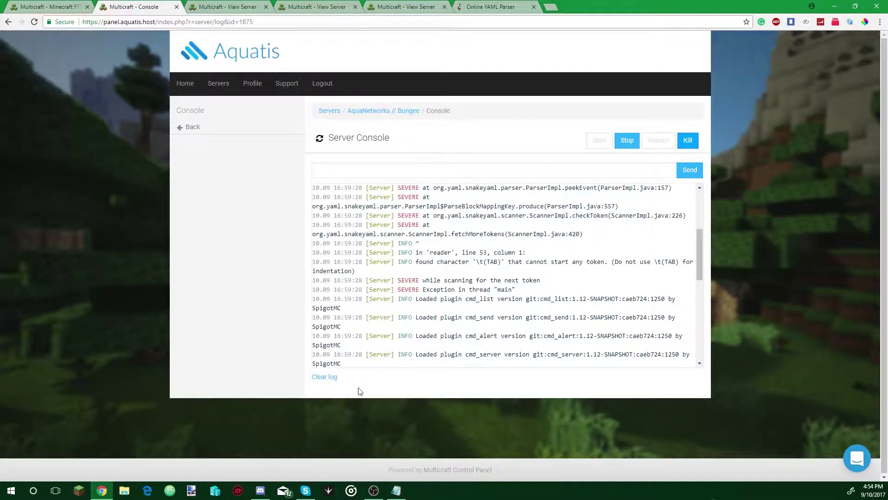
click(324, 377)
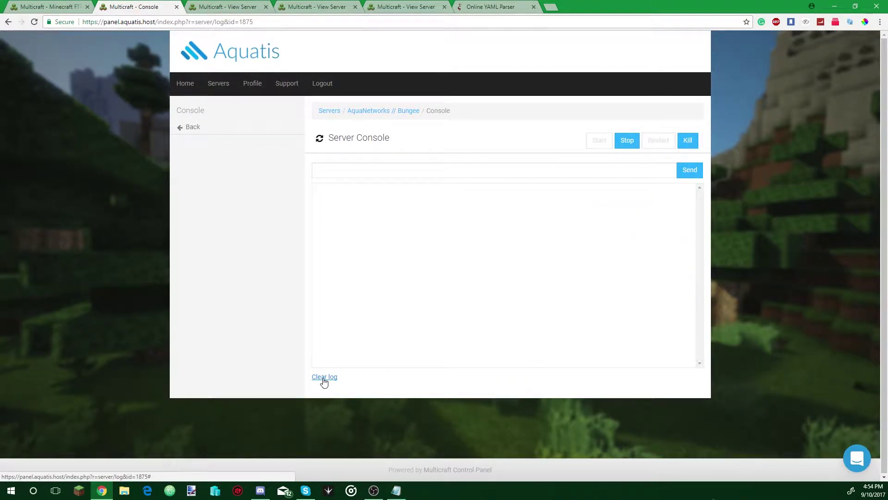
- Start the Bungee proxy, copy its listening address 192.99.46.181:25584, and bring up the Minecraft Launcher
click(597, 141)
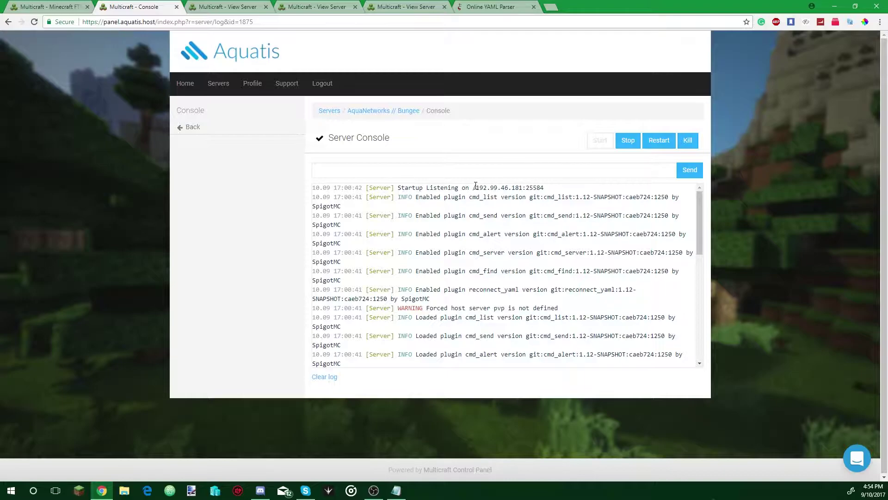
drag(476, 186, 540, 188)
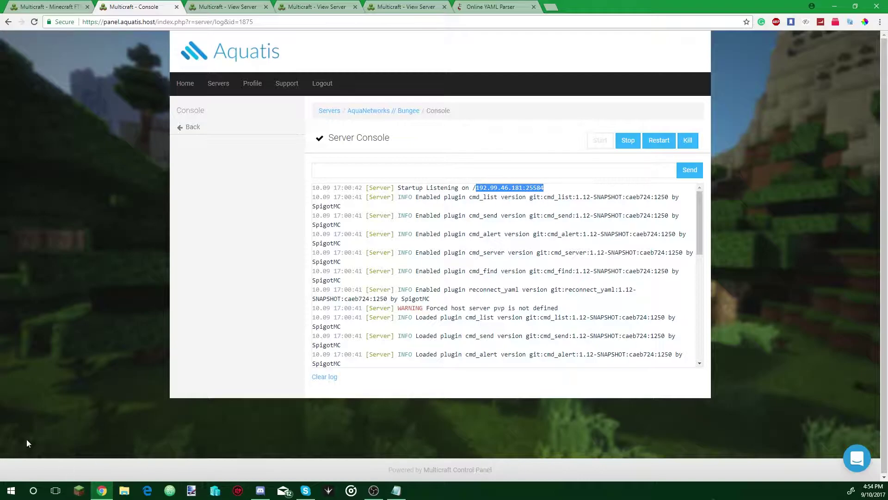
click(82, 495)
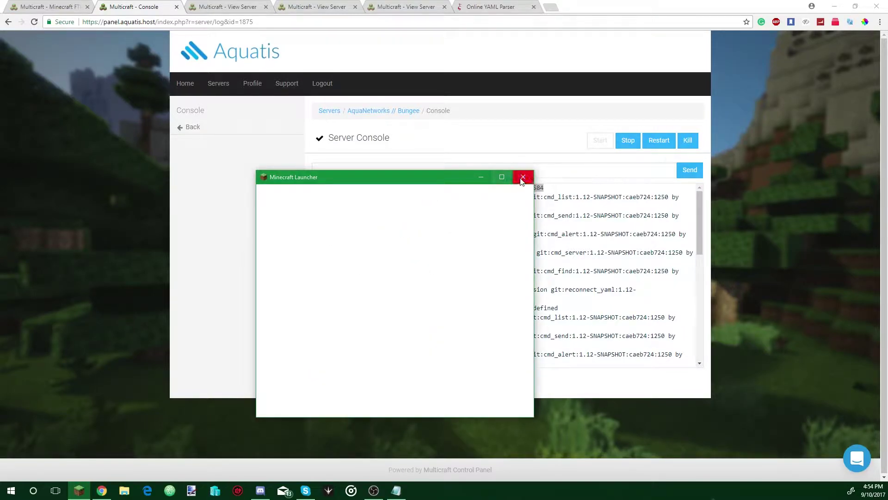
- Launch Minecraft, add the pasted proxy address as a server, and select the new entry
click(523, 177)
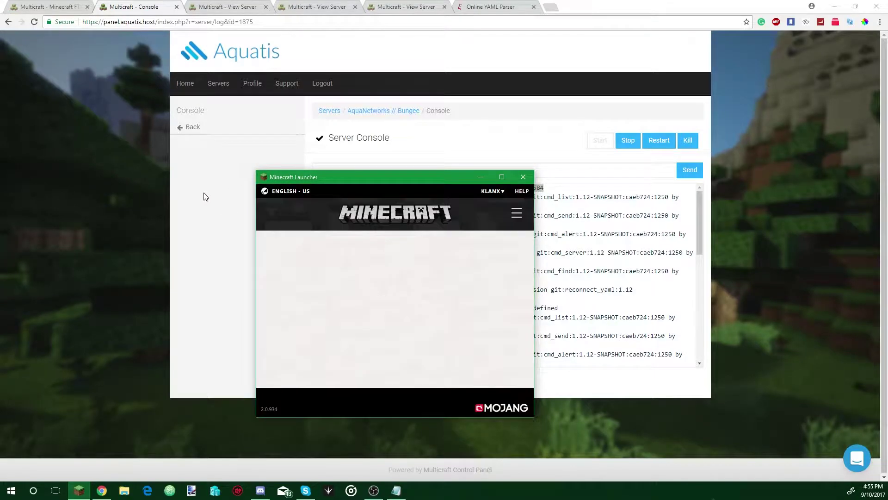
click(367, 389)
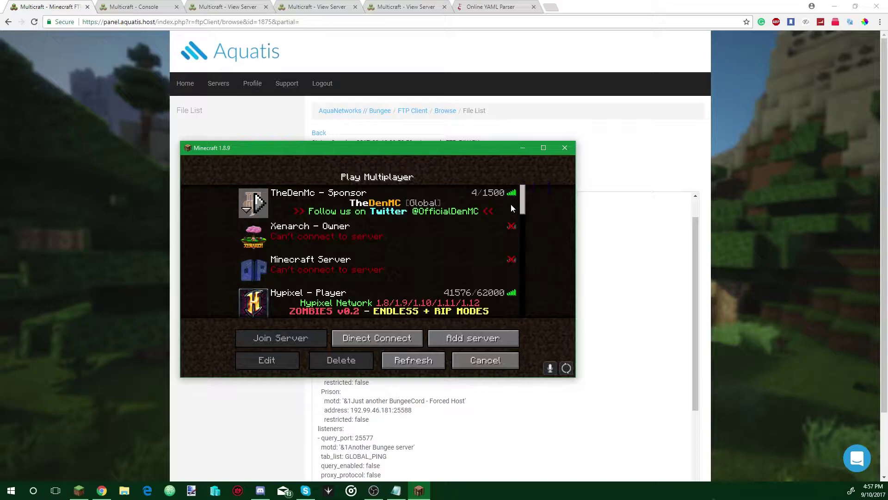
click(490, 334)
text(192.99.46.181:25584)
click(388, 328)
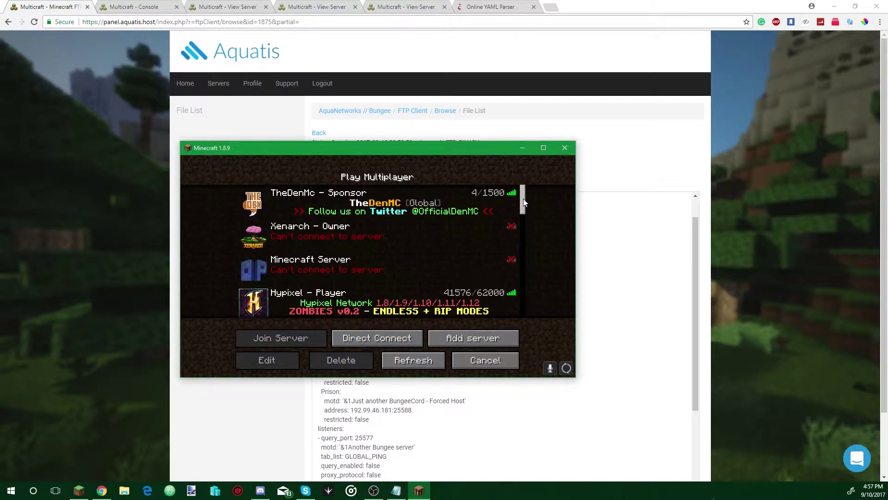
drag(523, 198, 526, 312)
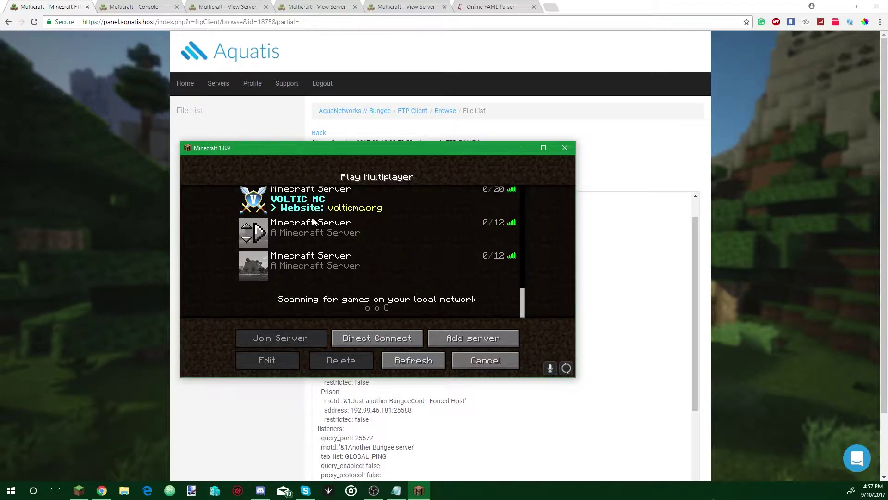
click(310, 278)
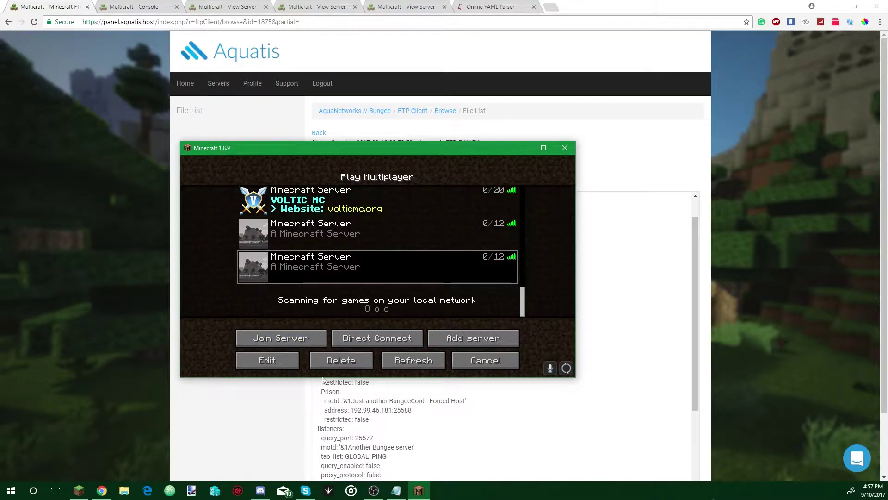
- Highlight the Prison motd, listener motd and force_default_server lines, then go to the Hub page
click(355, 400)
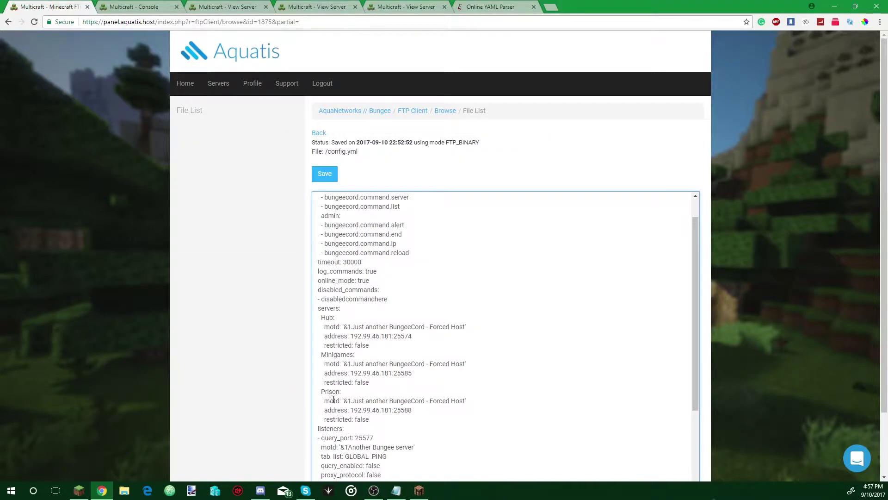
drag(335, 400, 476, 385)
click(419, 307)
scroll(474, 324, down, 3)
drag(442, 306, 372, 297)
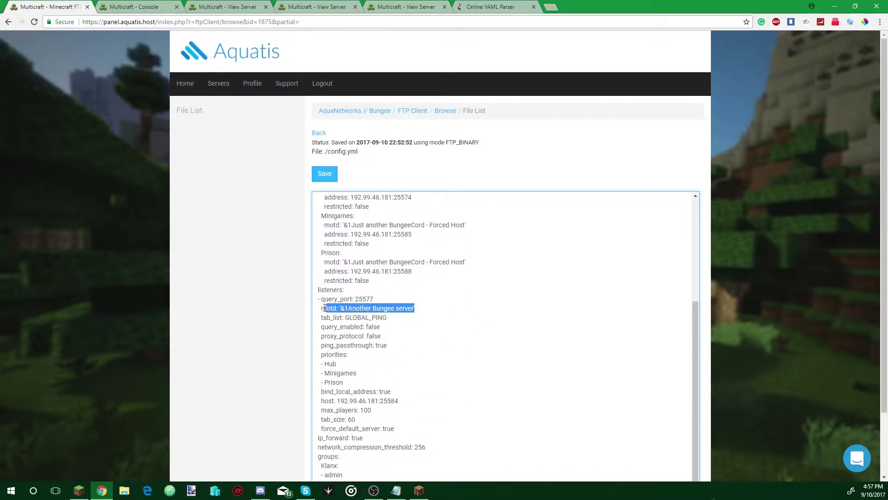
scroll(377, 320, down, 2)
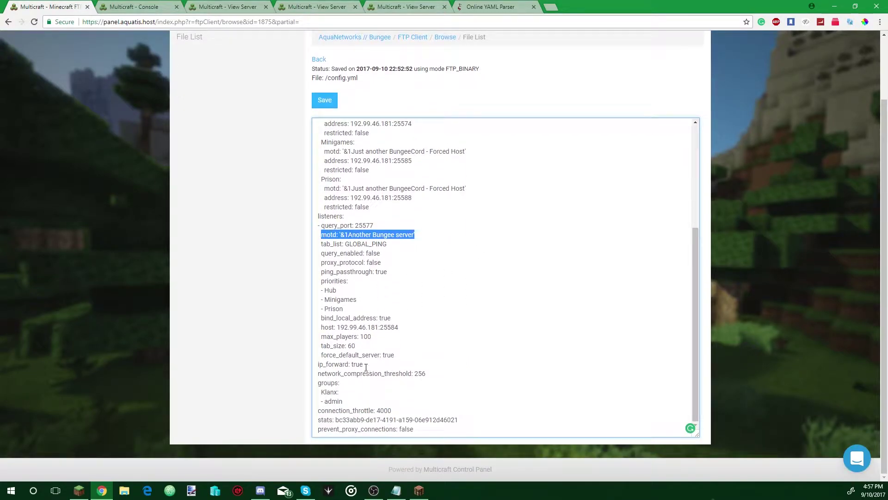
drag(413, 358, 368, 355)
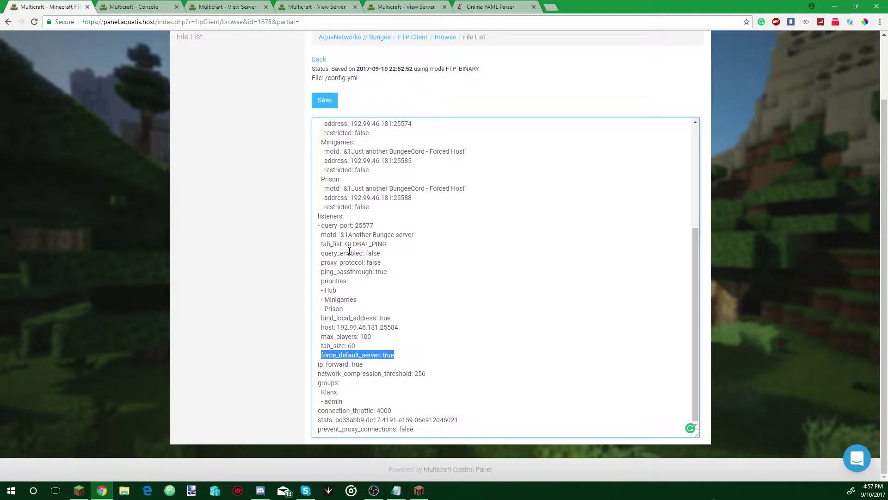
click(243, 7)
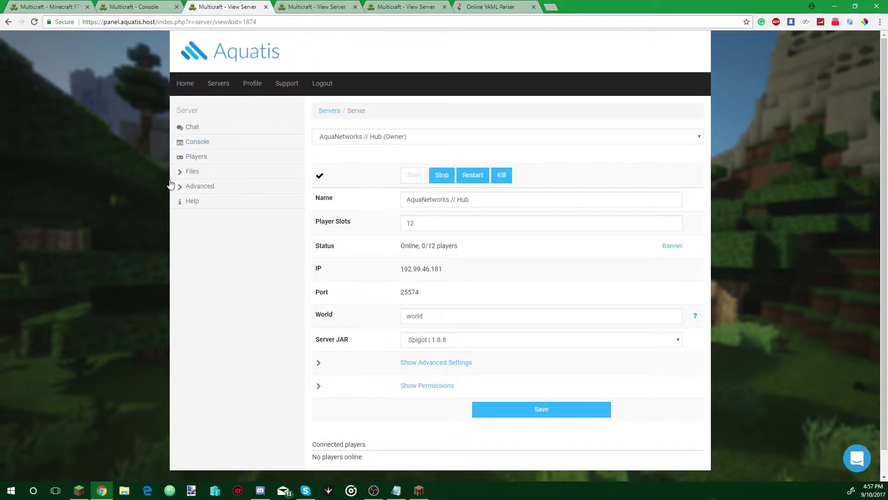
- Open the Hub's Server Settings and check Message of the Day reads 'A Minecraft Server'
click(194, 172)
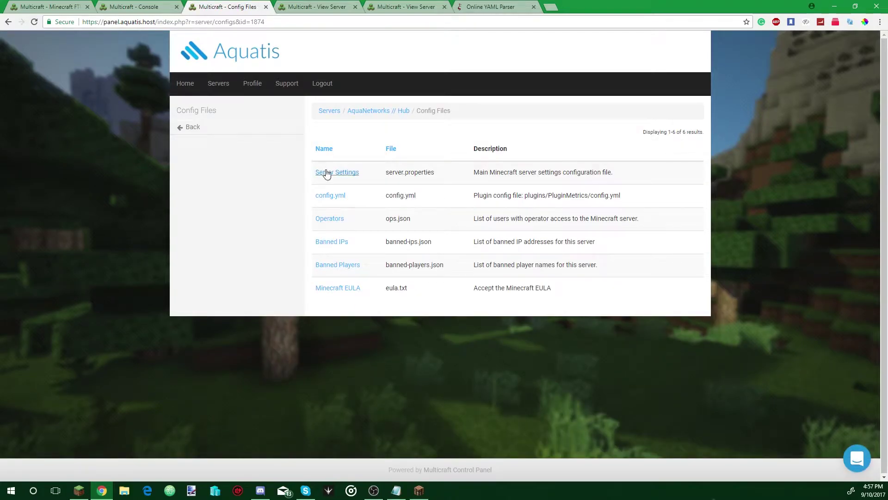
click(327, 173)
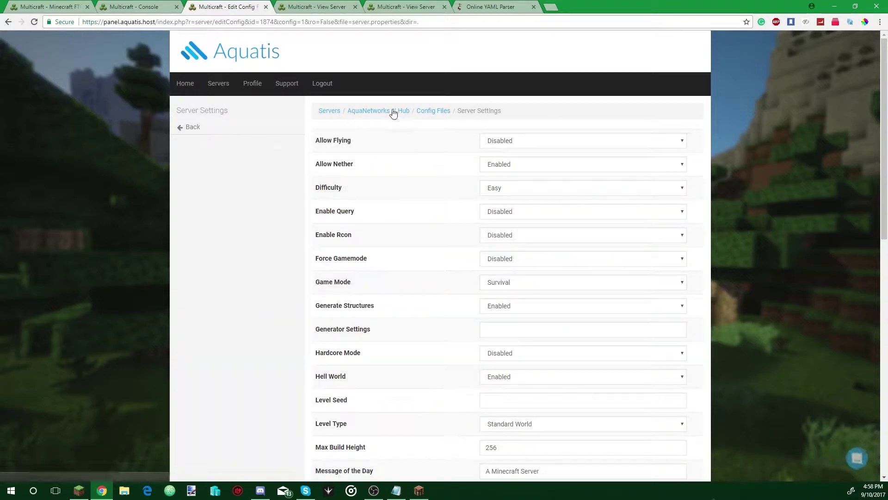
scroll(509, 322, down, 3)
click(557, 332)
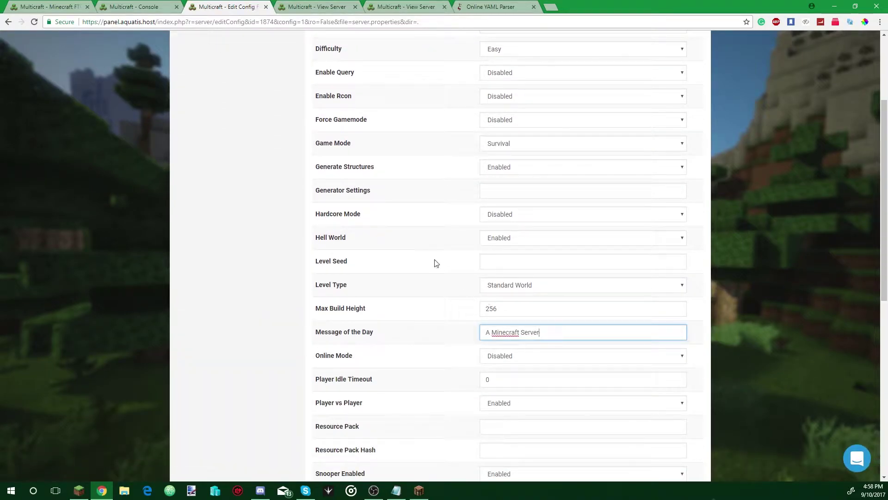
- Keep the Message of the Day unchanged and join the network through the proxy server entry
click(459, 324)
click(419, 491)
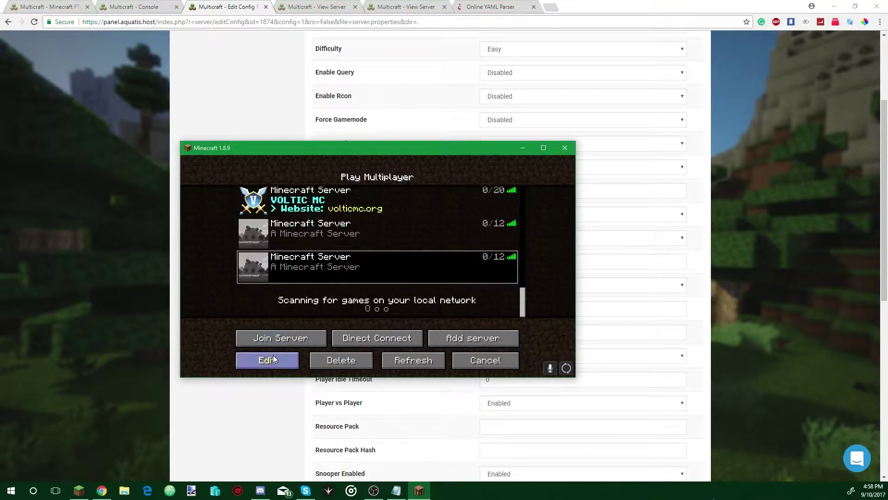
click(273, 341)
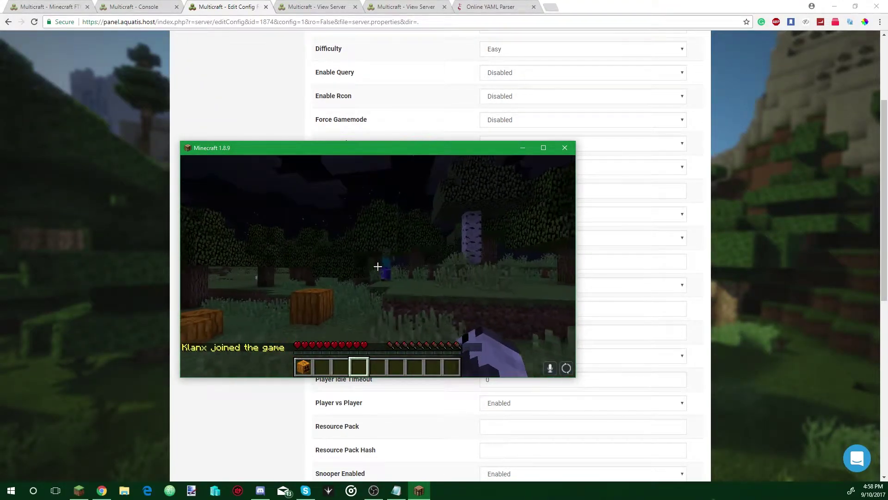
- List network servers with /server, switch to Minigames, then Prison, and view online players
text(/server)
key(Return)
text(t)
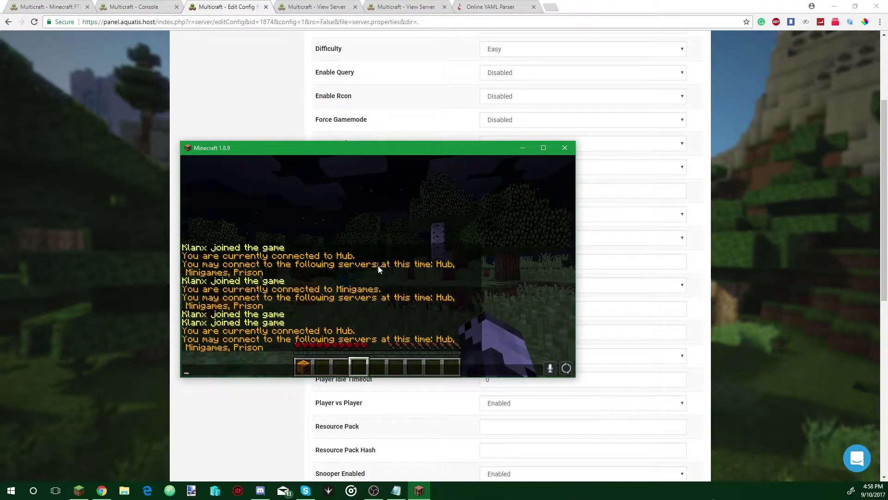
text(/server Minigames)
key(Return)
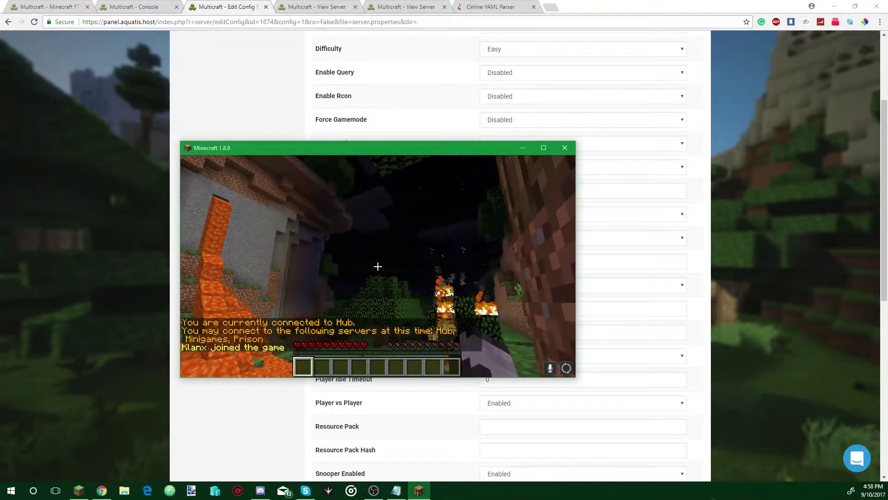
text(/server Prison)
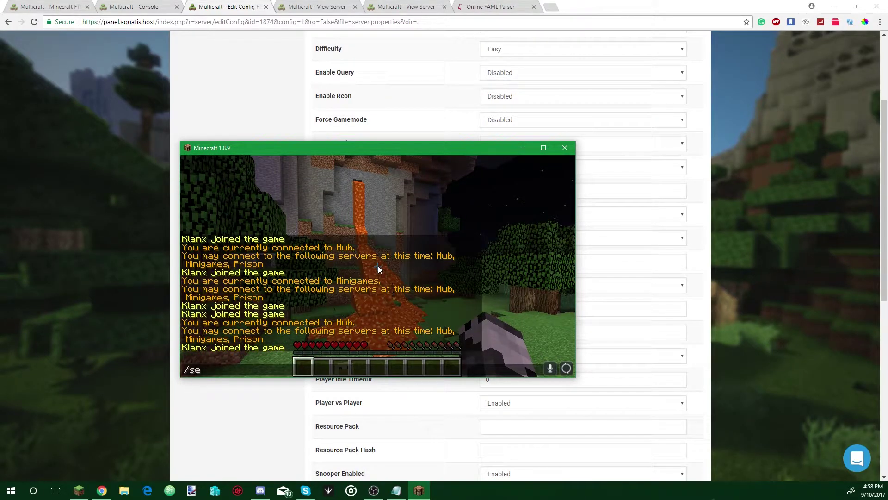
key(Return)
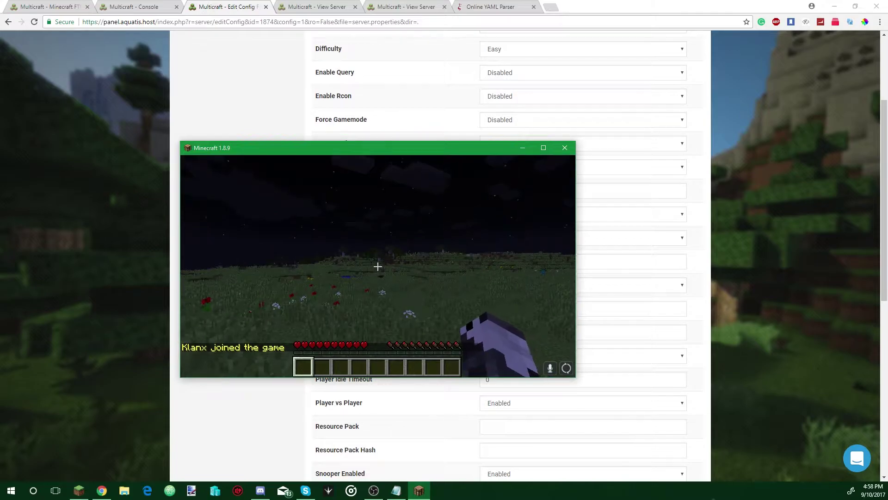
key(Tab)
- Walk across the night-time grassland past the creeper toward the pig by the lake
key(w)
key(w)
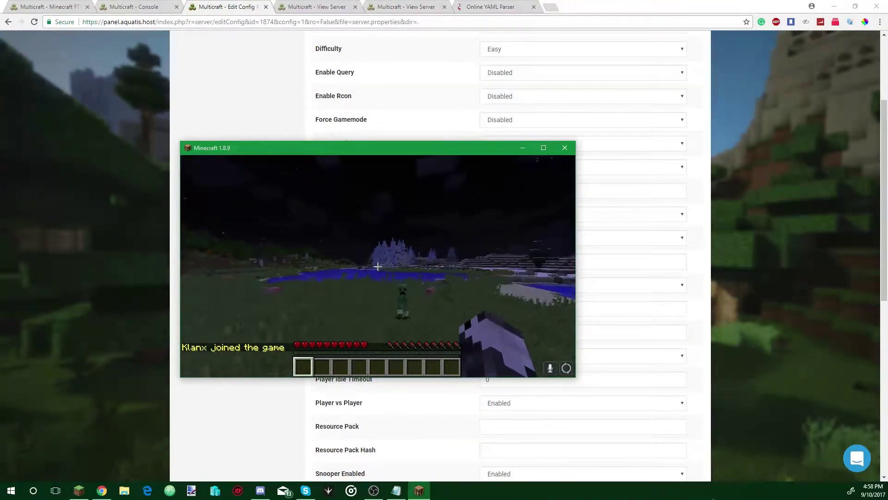
key(w)
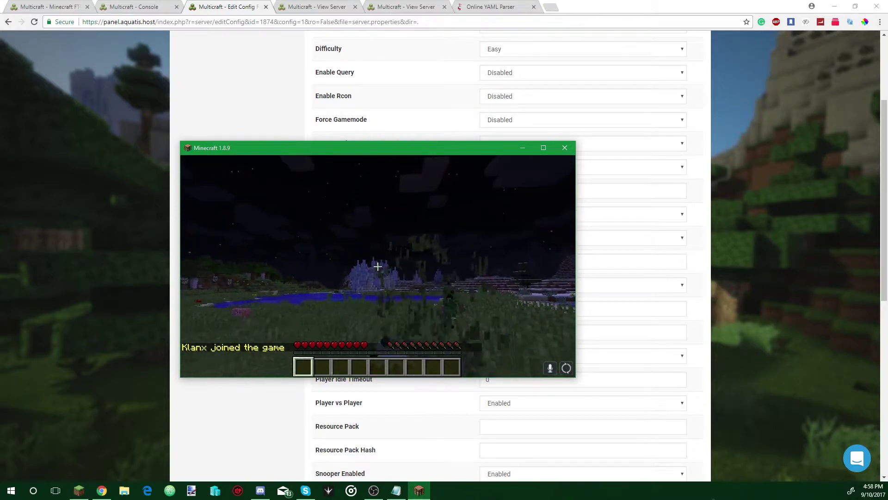
key(w)
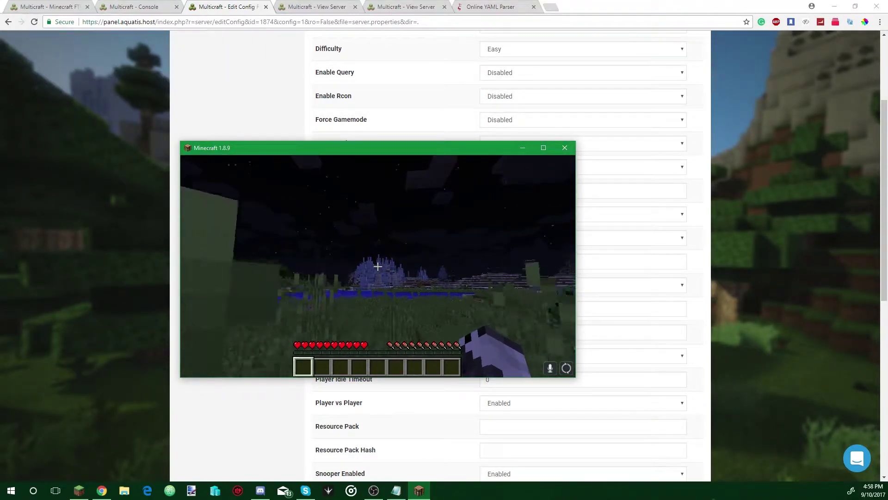
key(w)
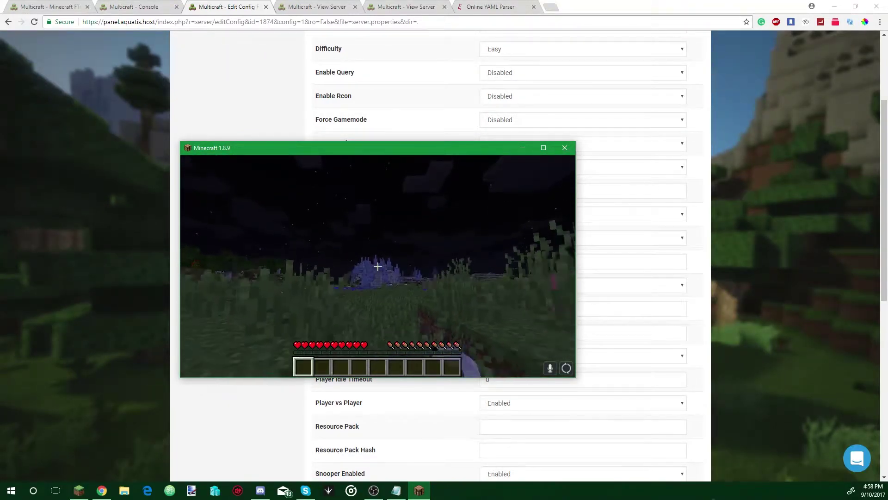
key(w)
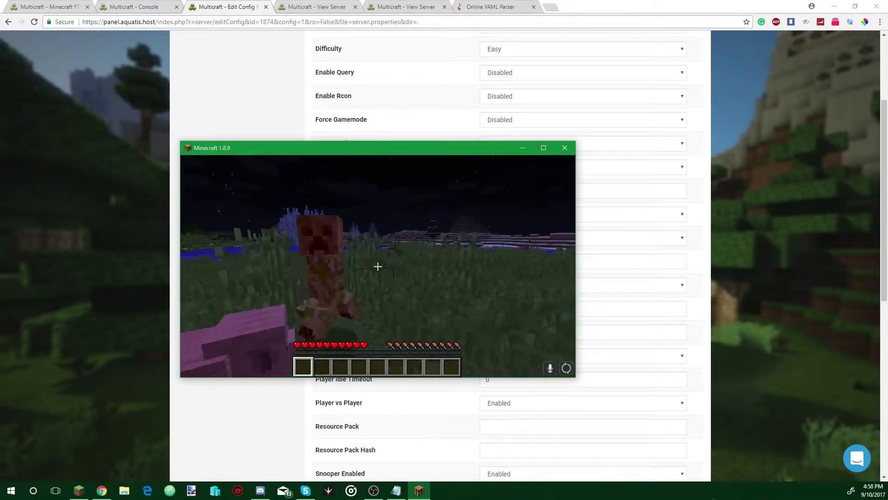
key(w)
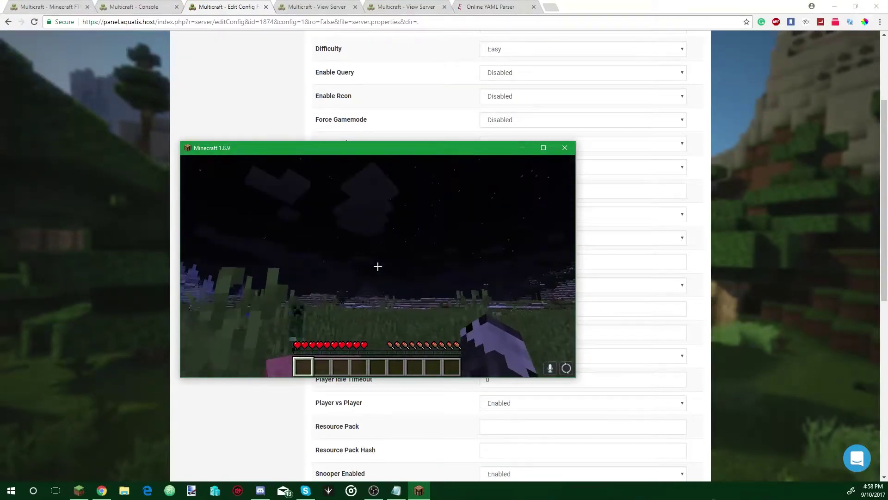
key(w)
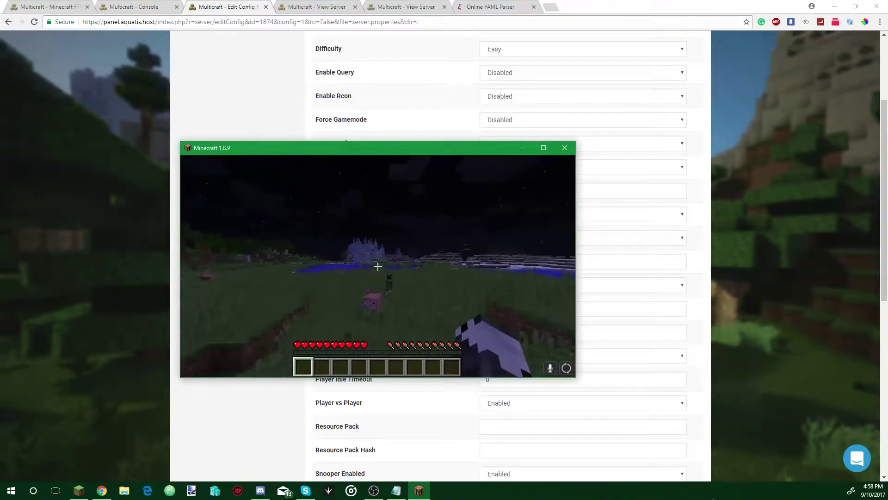
key(w)
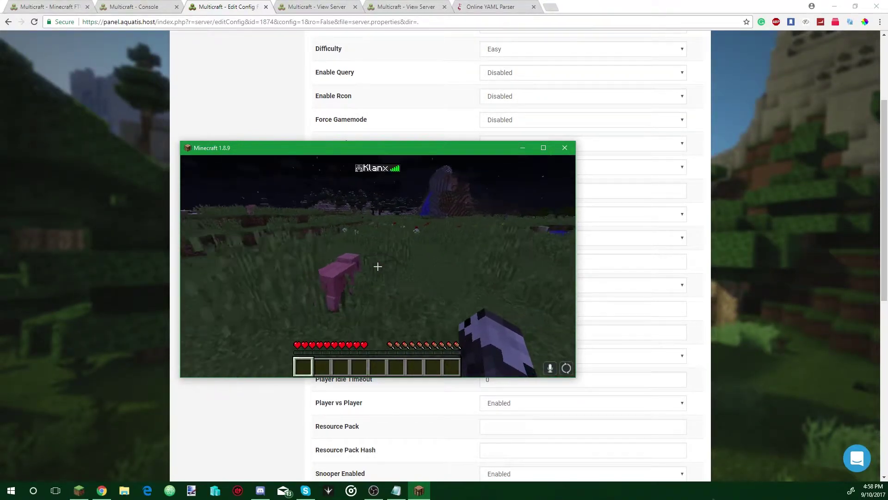
- Disconnect from the current server and check the Prison server's details in the panel
key(Escape)
click(371, 313)
click(387, 9)
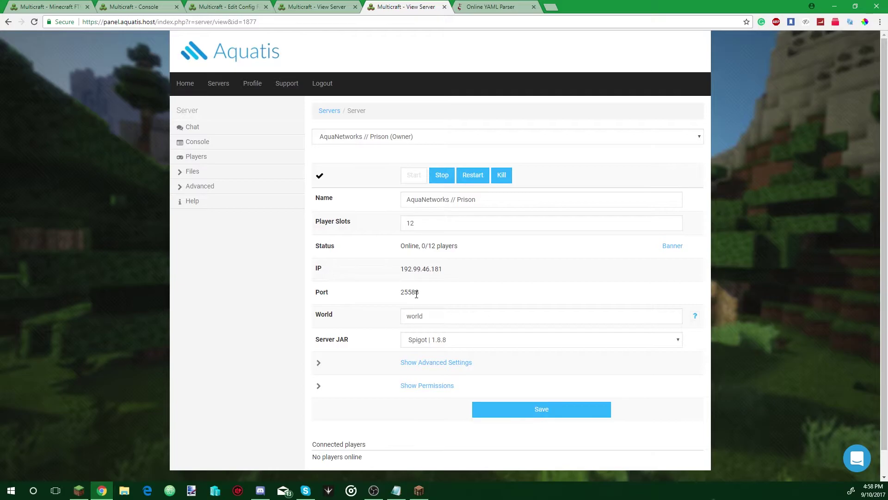
- Change the last saved server entry's address to port 25588 and join the Prison server directly
click(419, 491)
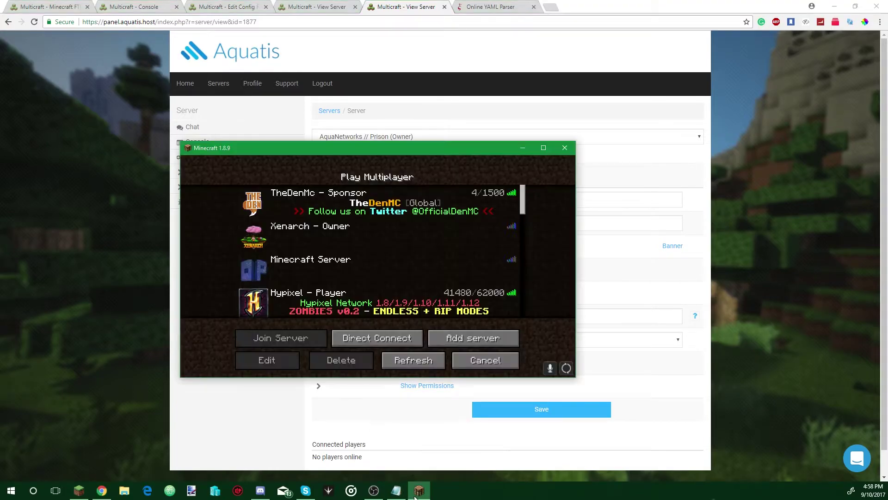
scroll(510, 243, down, 5)
drag(526, 212, 525, 320)
click(376, 268)
click(283, 359)
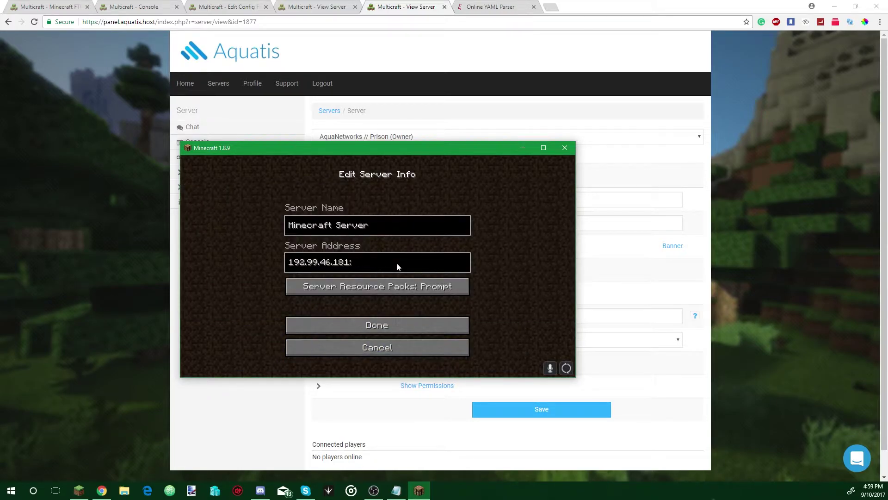
text(25588)
click(368, 327)
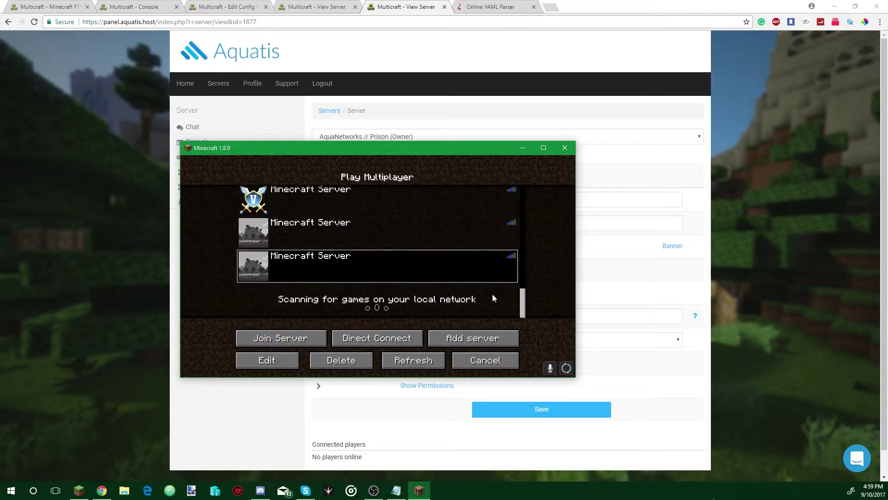
drag(522, 301, 480, 301)
click(291, 340)
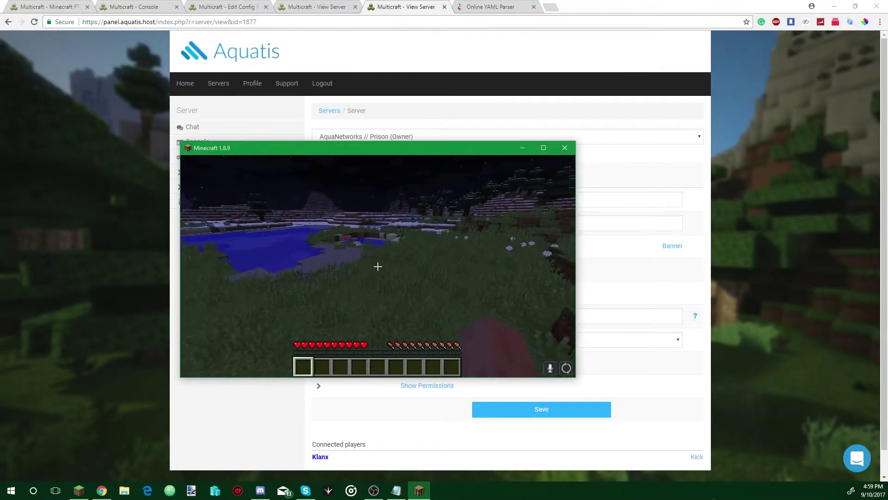
- Pick up seeds at the water's edge, then walk up the snowy steps and across the plain
key(w)
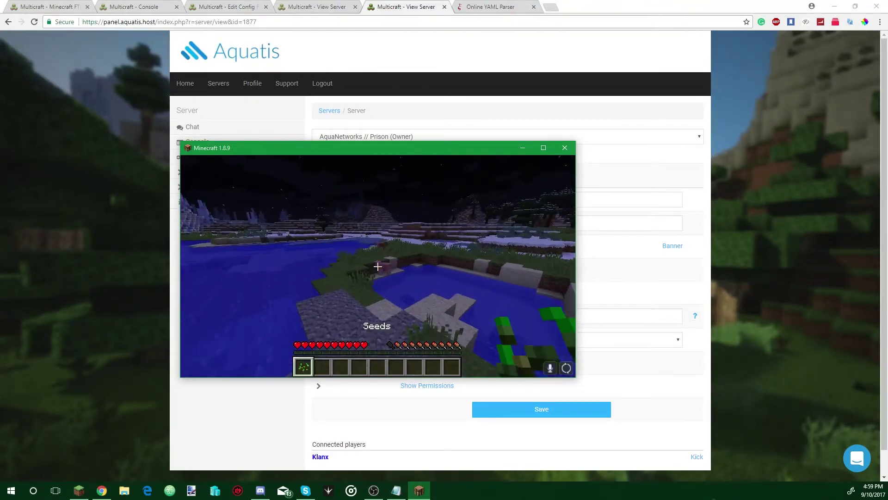
scroll(378, 267, down, 2)
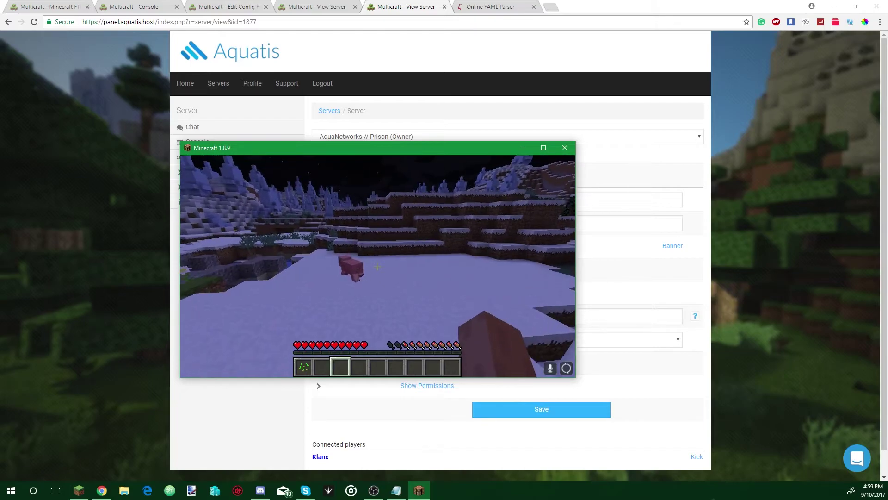
key(w)
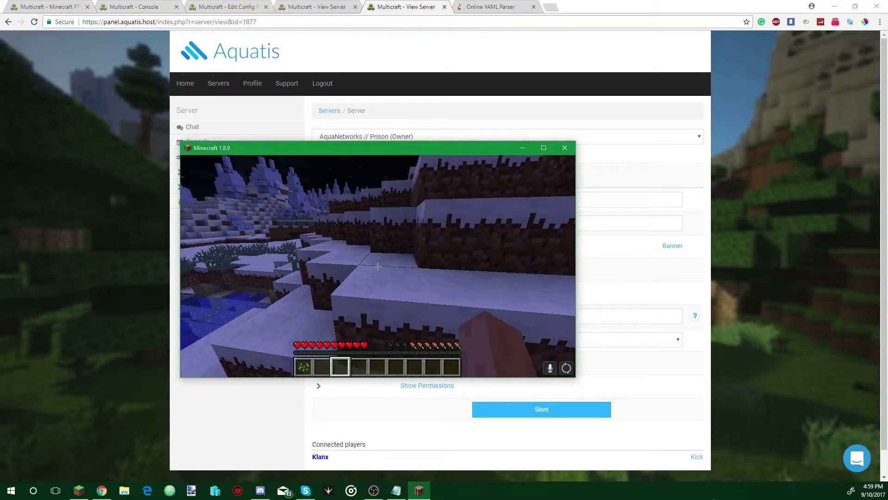
key(w)
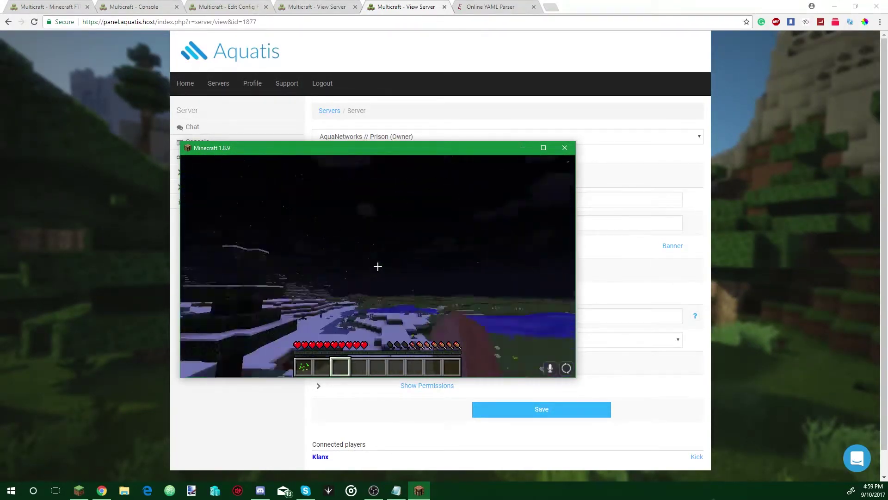
key(w)
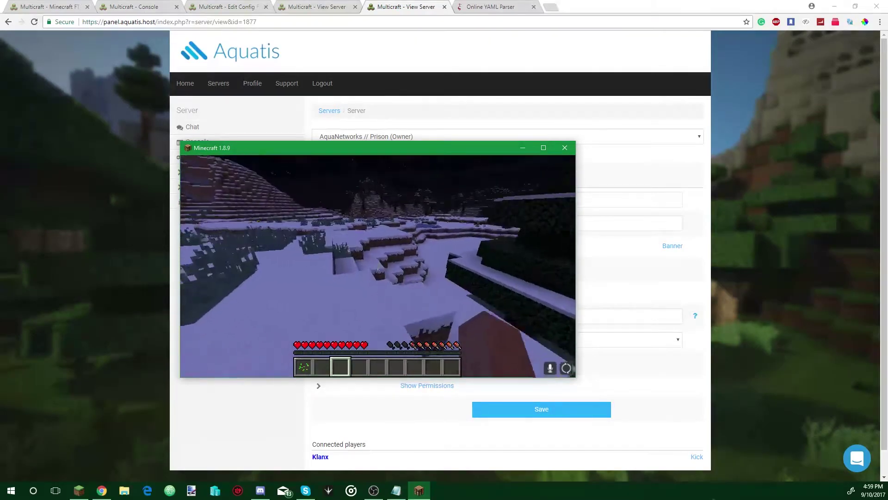
key(w)
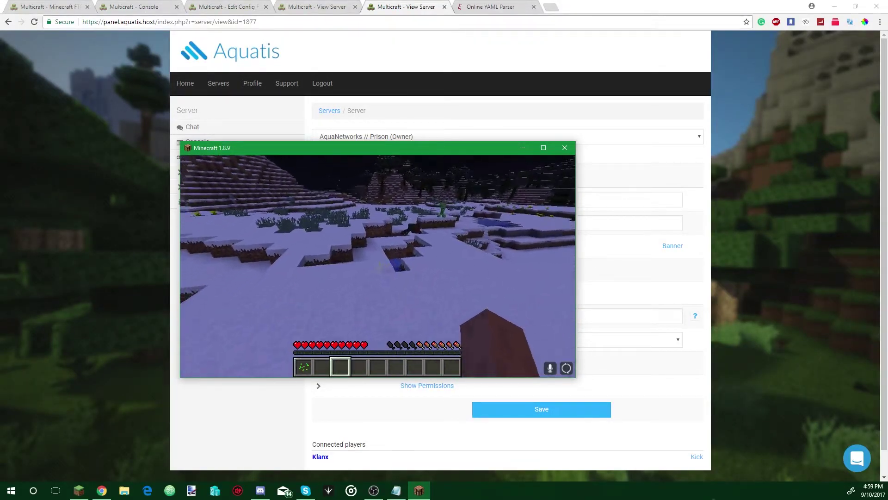
key(w)
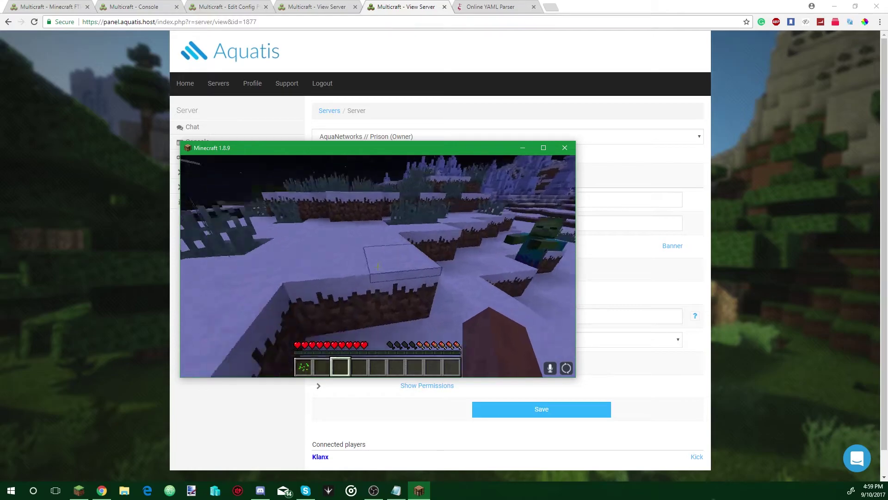
key(w)
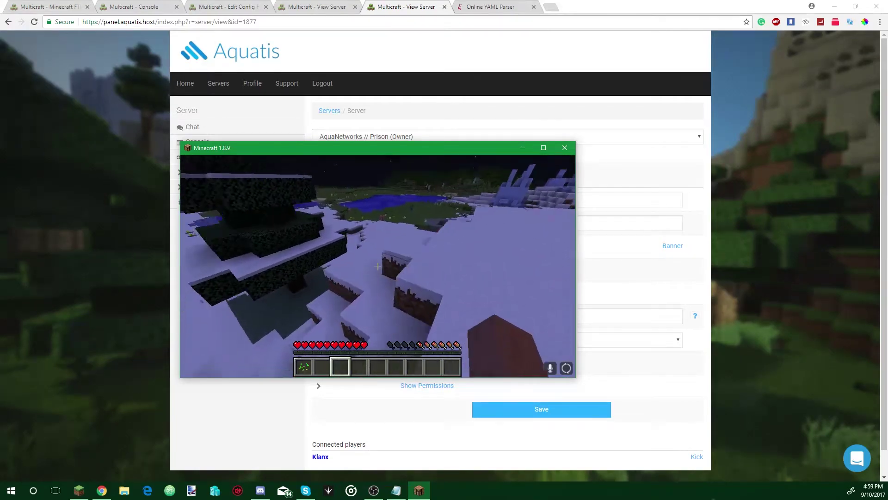
key(w)
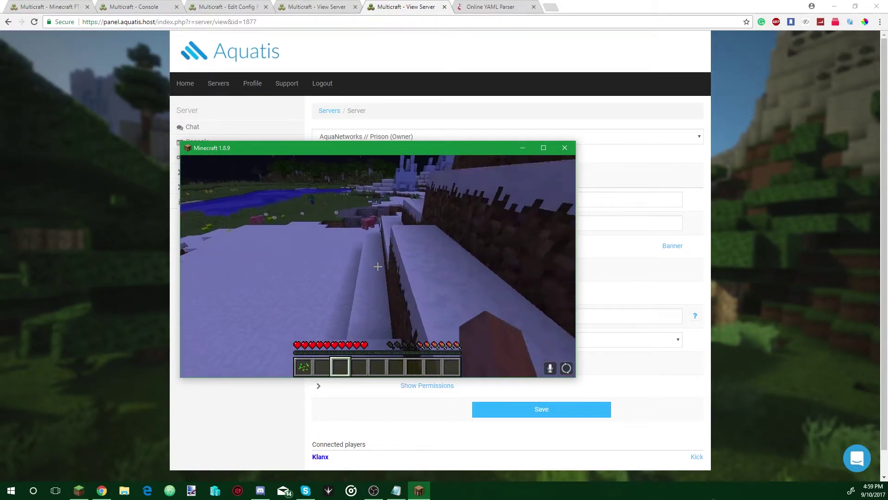
key(w)
- Disconnect from the Prison server and quit Minecraft from the title screen
key(Escape)
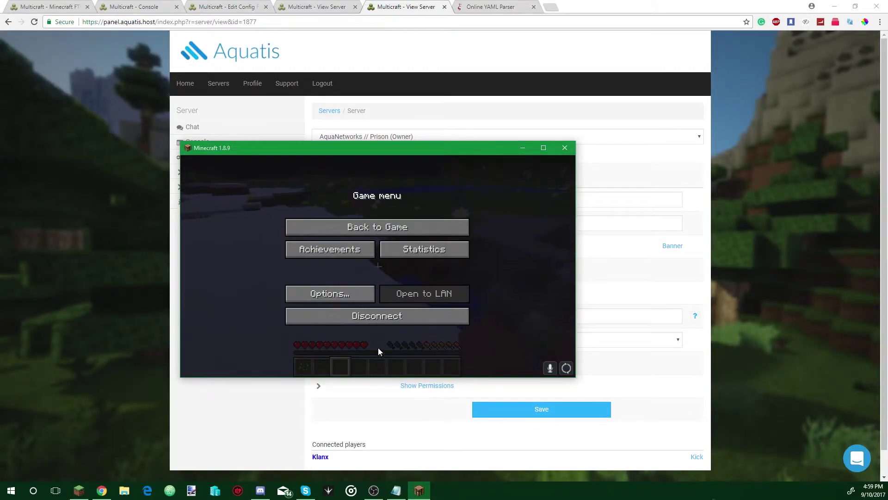
click(373, 317)
click(461, 353)
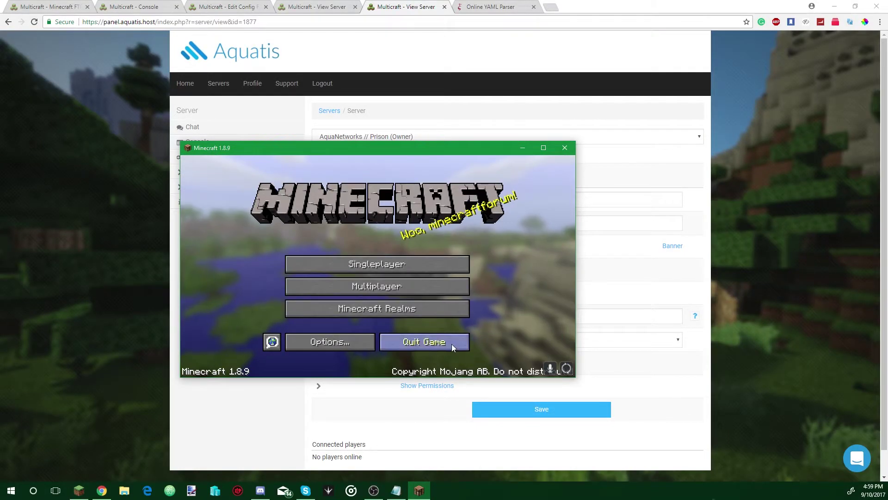
click(434, 343)
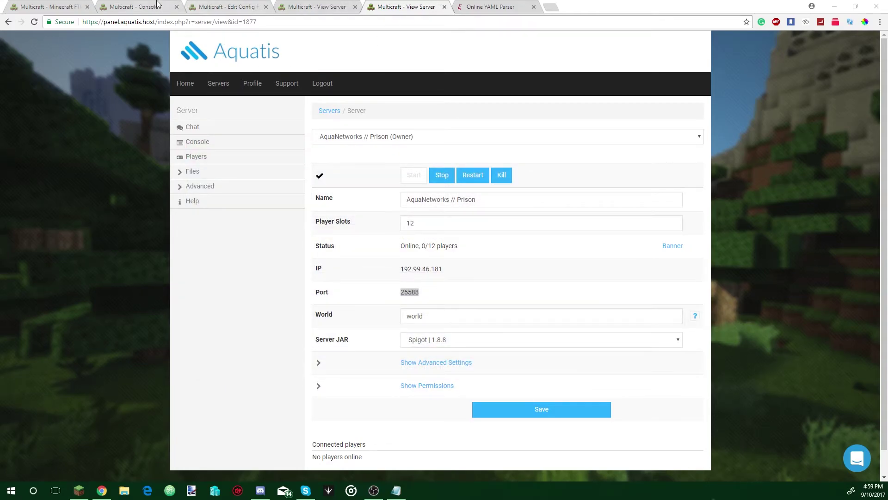
- Open the Bungee config.yml in the editor and select the four-line Prison server block
click(139, 7)
click(227, 7)
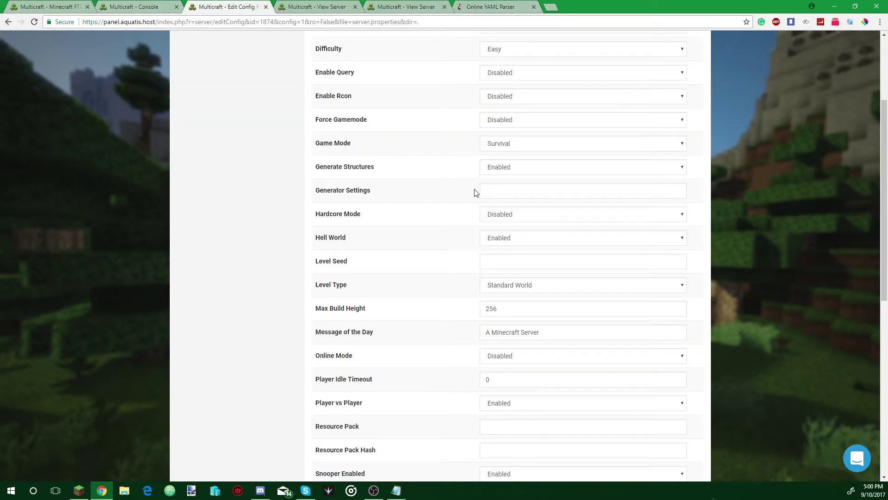
click(91, 4)
click(390, 272)
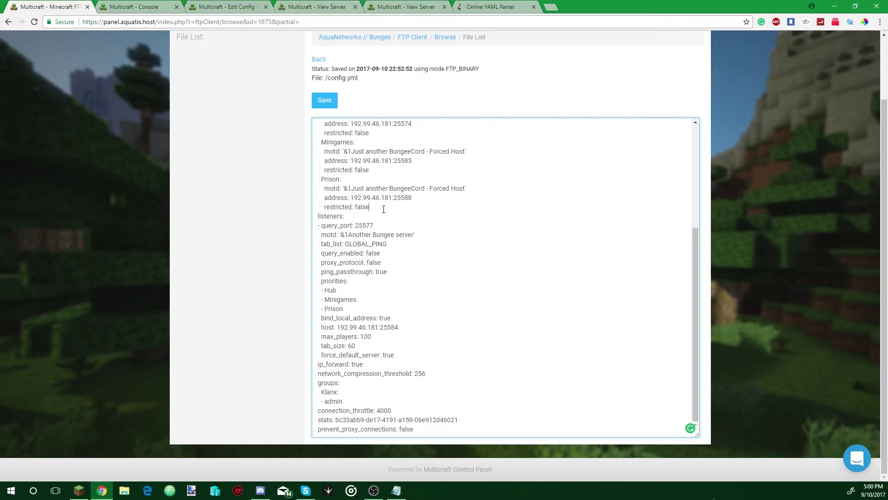
drag(383, 209, 303, 183)
key(ctrl+c)
- Paste two copies of the Prison block on a new line right after it
click(393, 210)
key(Return)
key(BackSpace)
key(ctrl+v)
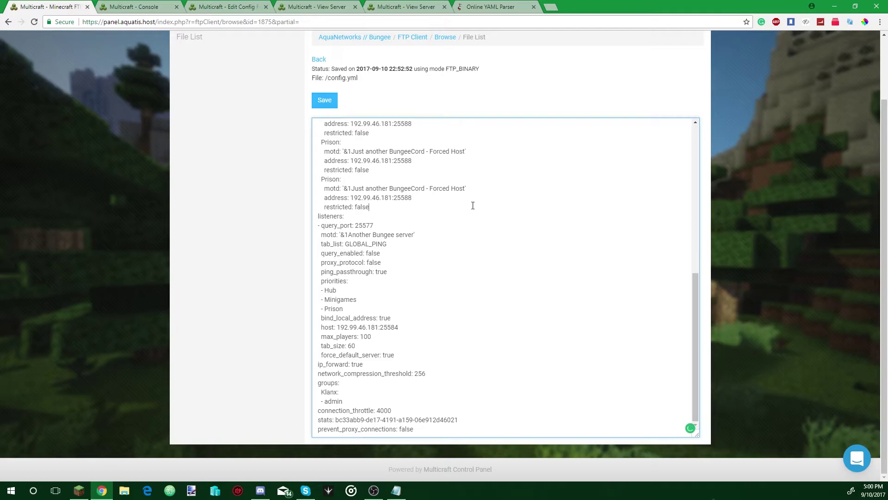
key(ctrl+v)
scroll(476, 246, down, 10)
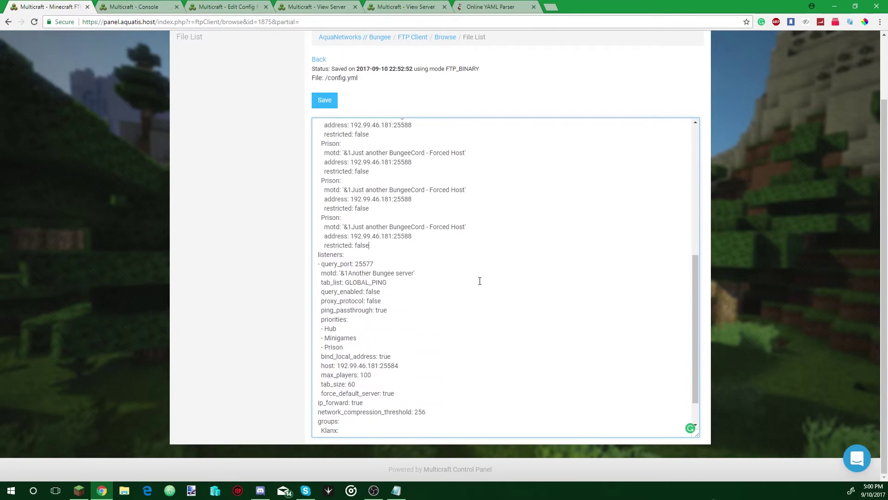
scroll(458, 304, down, 1)
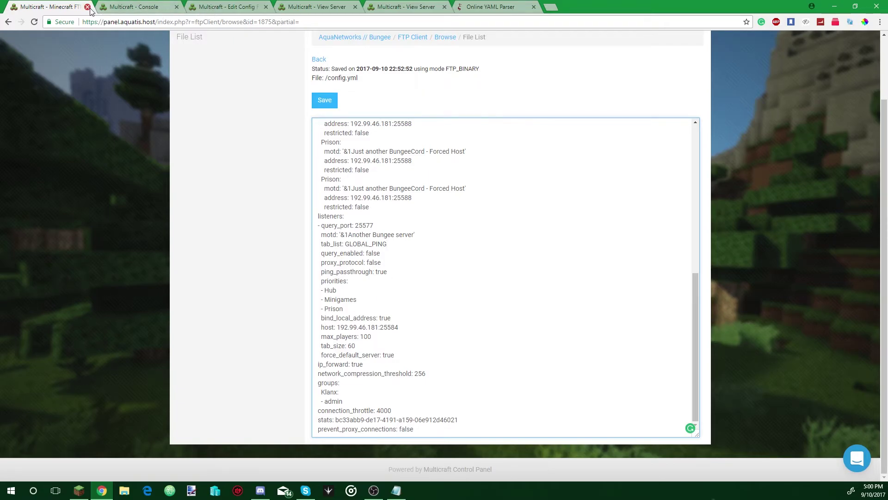
- Minimize the browser, close the Minecraft game output window, and minimize Notepad
click(107, 9)
click(834, 7)
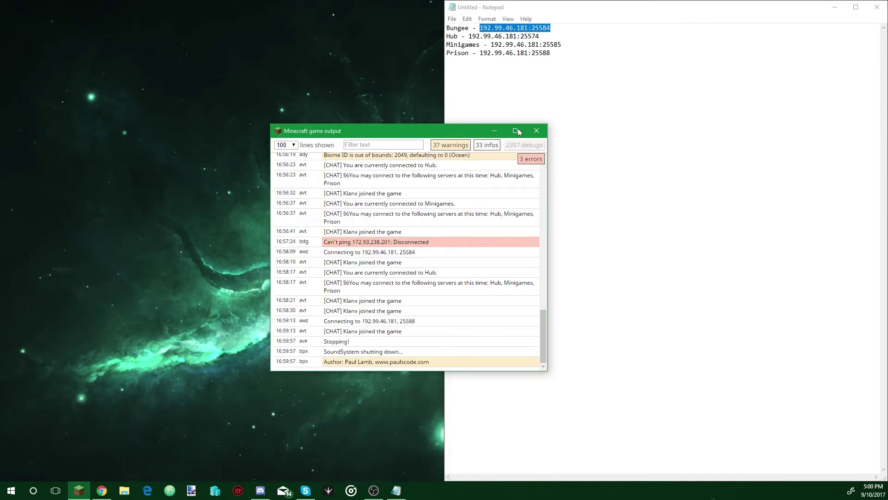
click(537, 130)
click(835, 7)
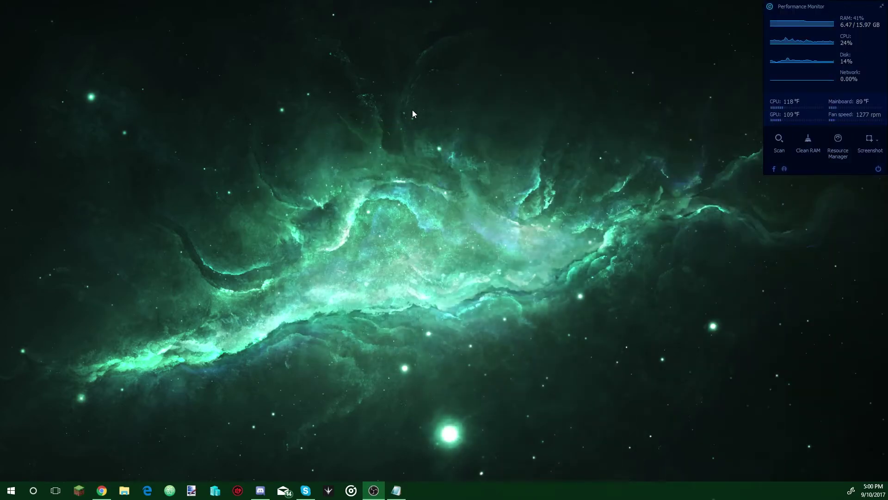